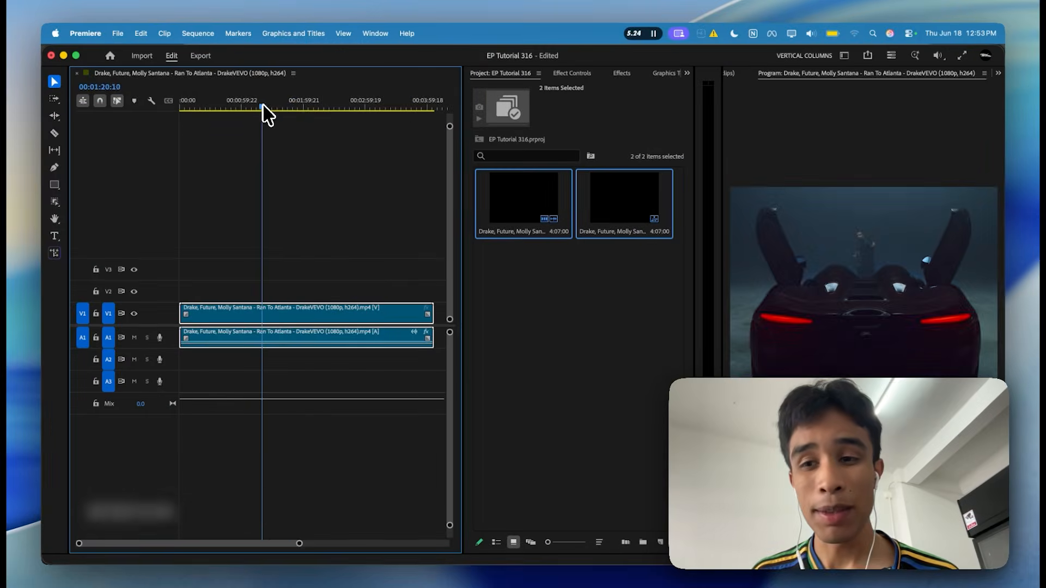
# Run Scene Edit Detection on the full music video clip, applying a cut at each detected cut point.
pyautogui.moveTo(256, 145); pyautogui.dragTo(305, 107)
pyautogui.rightClick(297, 313)
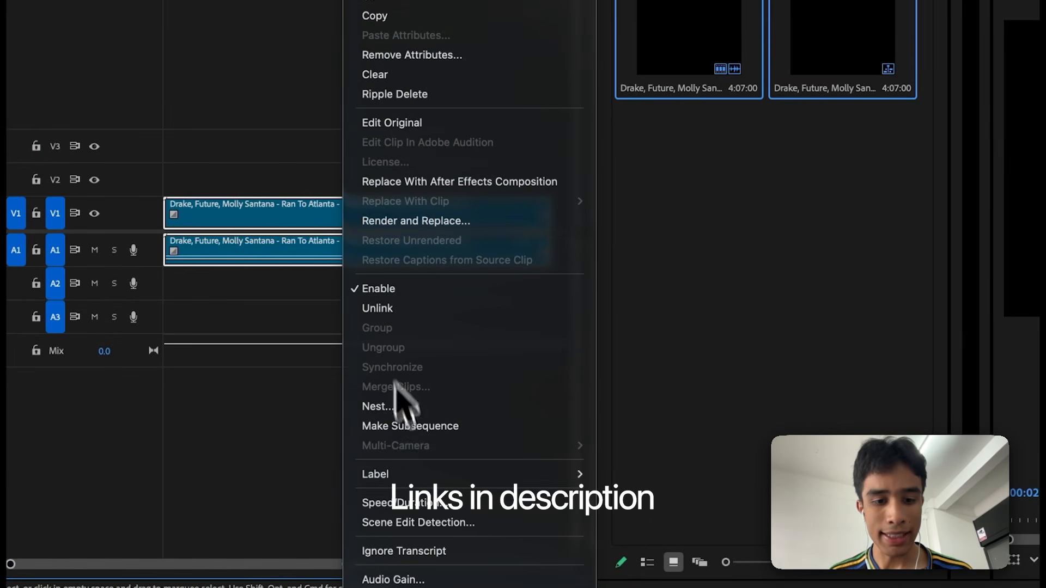
pyautogui.click(418, 522)
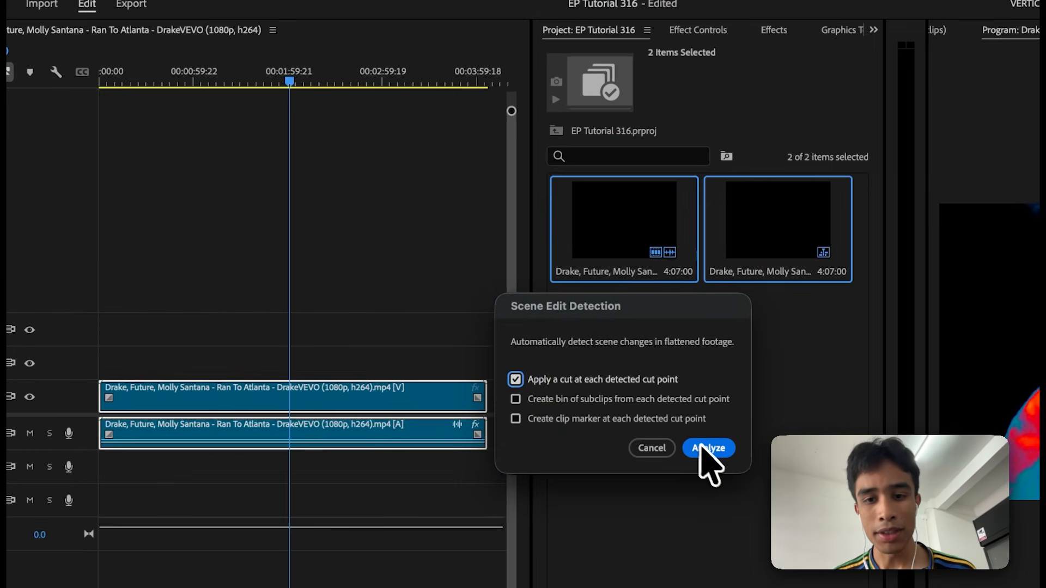
pyautogui.click(712, 437)
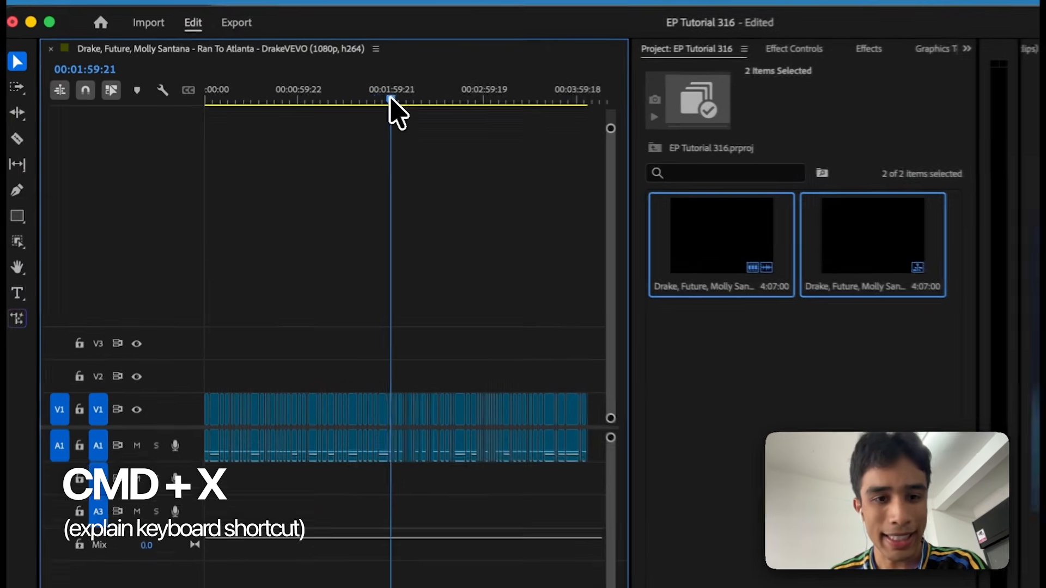
# Duplicate the shot of the woman lying on the blue car, starting at 00:02:41:20, onto track V2 directly above the original.
pyautogui.moveTo(390, 100)
pyautogui.mouseDown()
pyautogui.moveTo(368, 99)
pyautogui.moveTo(446, 101)
pyautogui.moveTo(383, 92)
pyautogui.mouseUp()
pyautogui.press('=')
pyautogui.press('=')
pyautogui.press('=')
pyautogui.press('=')
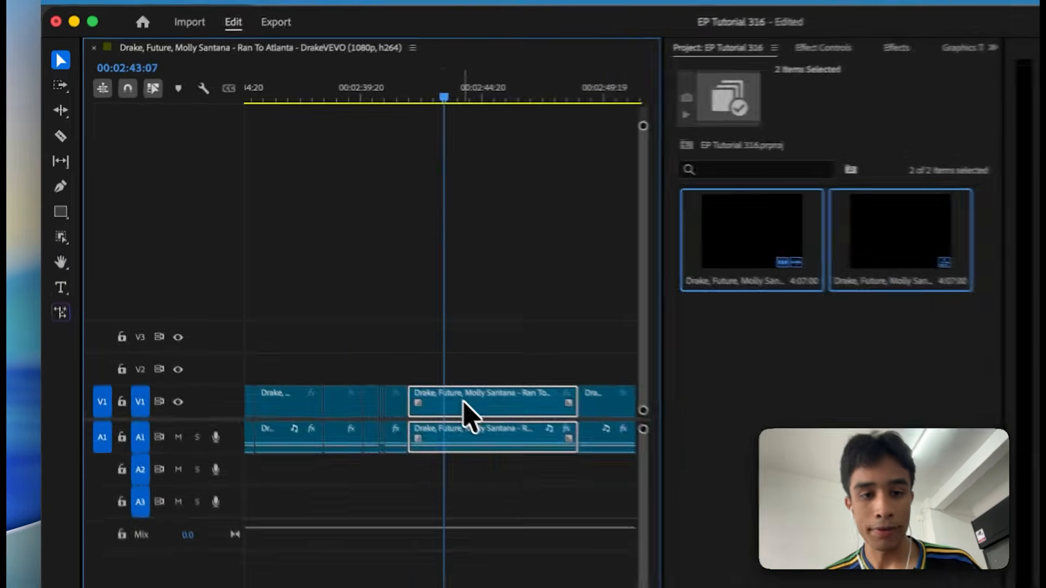
pyautogui.moveTo(464, 402); pyautogui.dragTo(464, 373)
# Mask the woman in the V2 duplicate at its first frame using the Object Mask tool.
pyautogui.moveTo(458, 93); pyautogui.dragTo(428, 103)
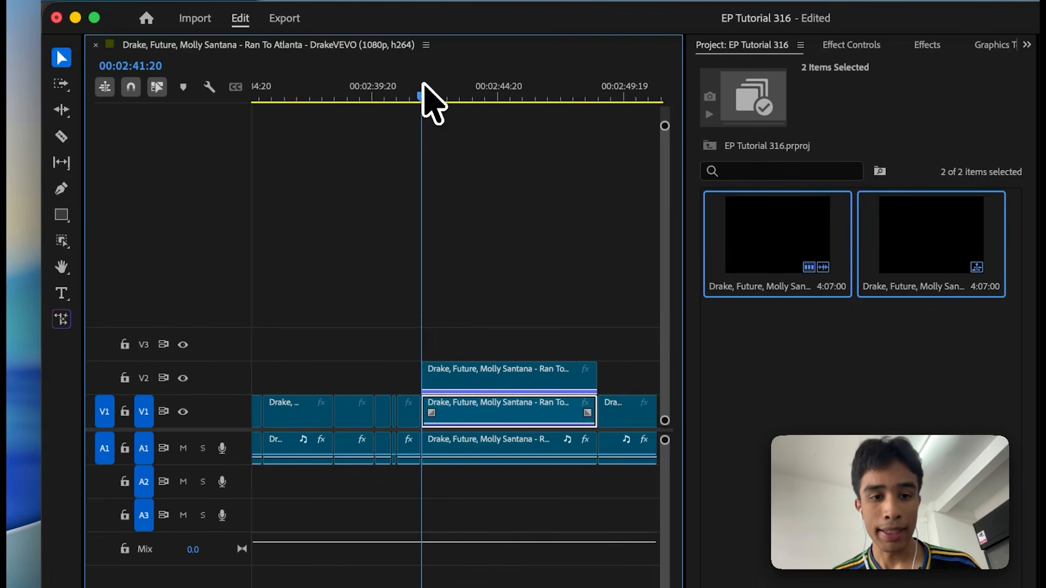
pyautogui.press('=')
pyautogui.click(542, 384)
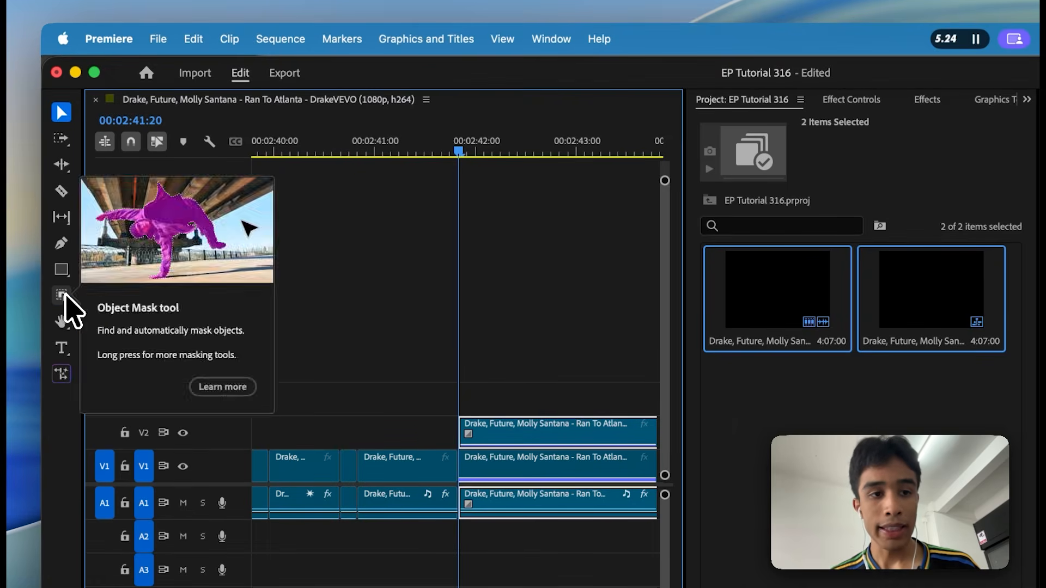
pyautogui.click(62, 295)
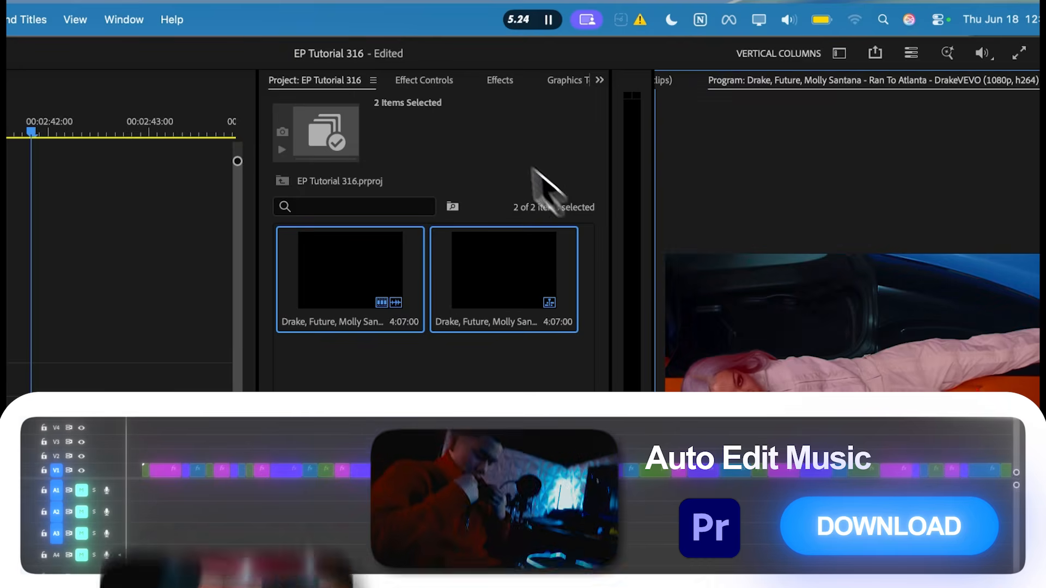
# Track the object mask forward through the clip and assign it to the V2 clip's Opacity effect.
pyautogui.click(422, 79)
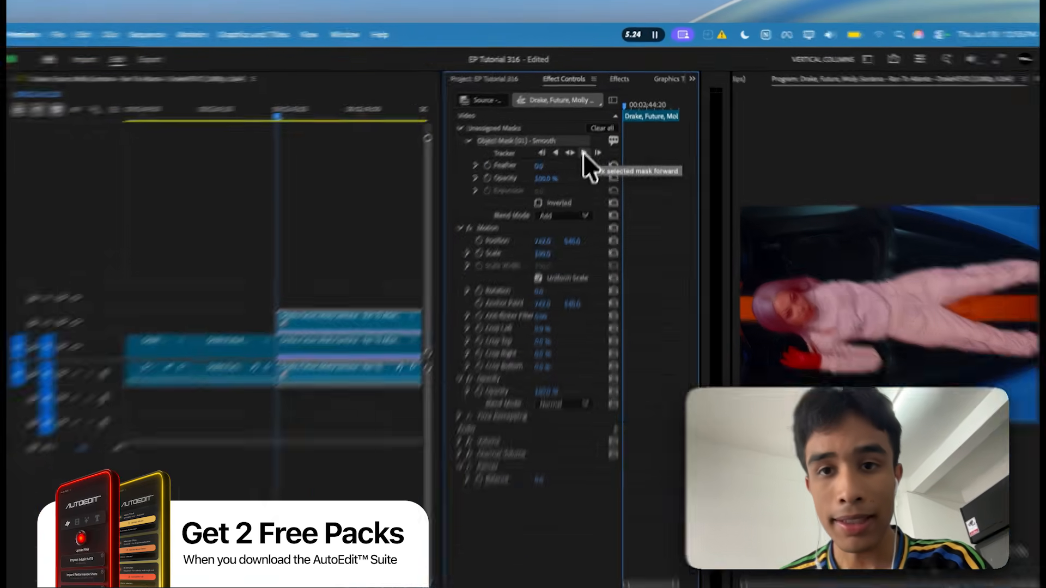
pyautogui.click(583, 153)
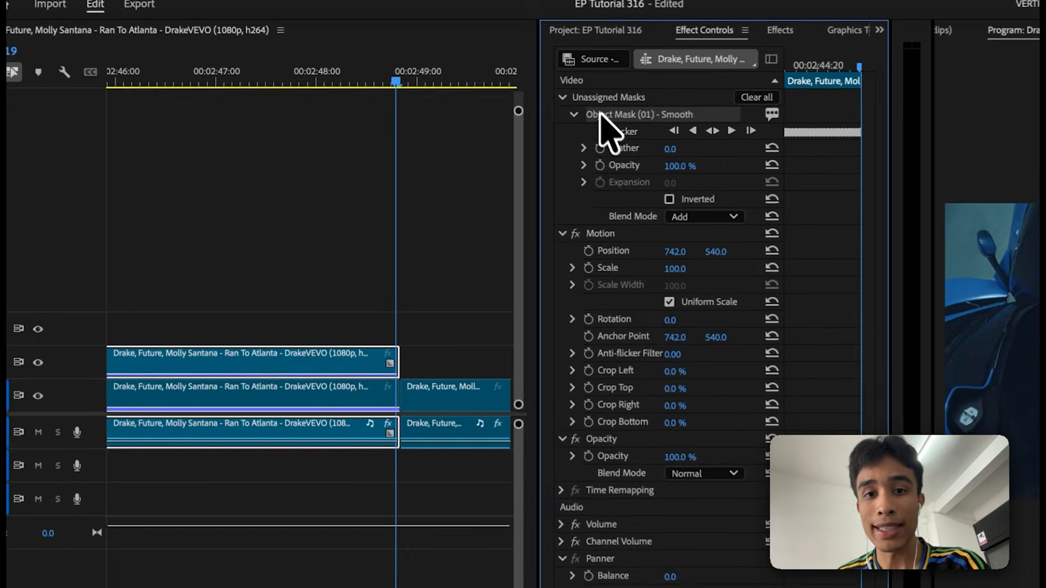
pyautogui.moveTo(503, 125); pyautogui.dragTo(504, 178)
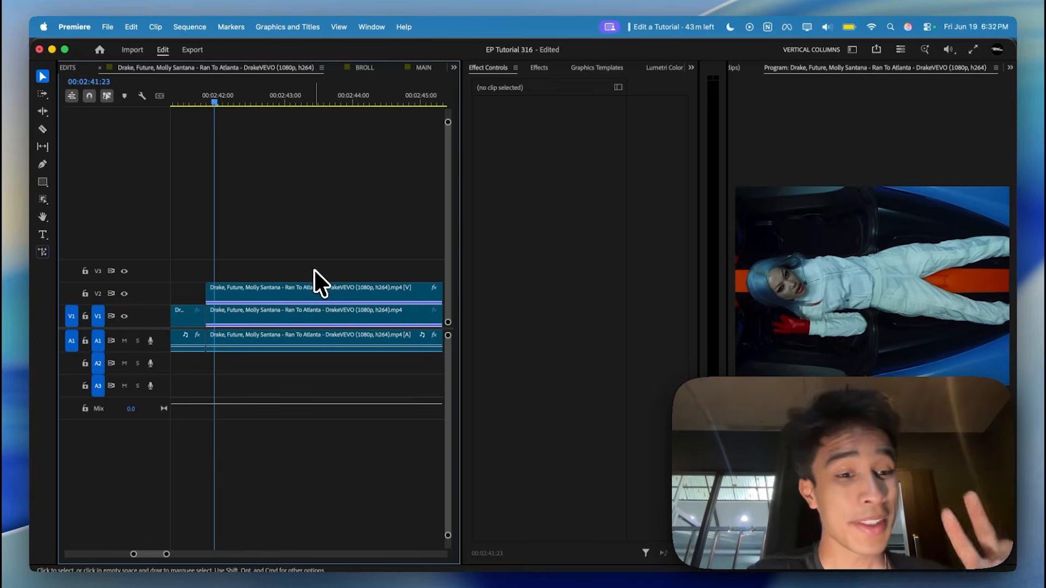
# Inspect the masked V2 clip by hiding track V1 and scrubbing to about 00:02:43:09, and show V1 again.
pyautogui.click(241, 293)
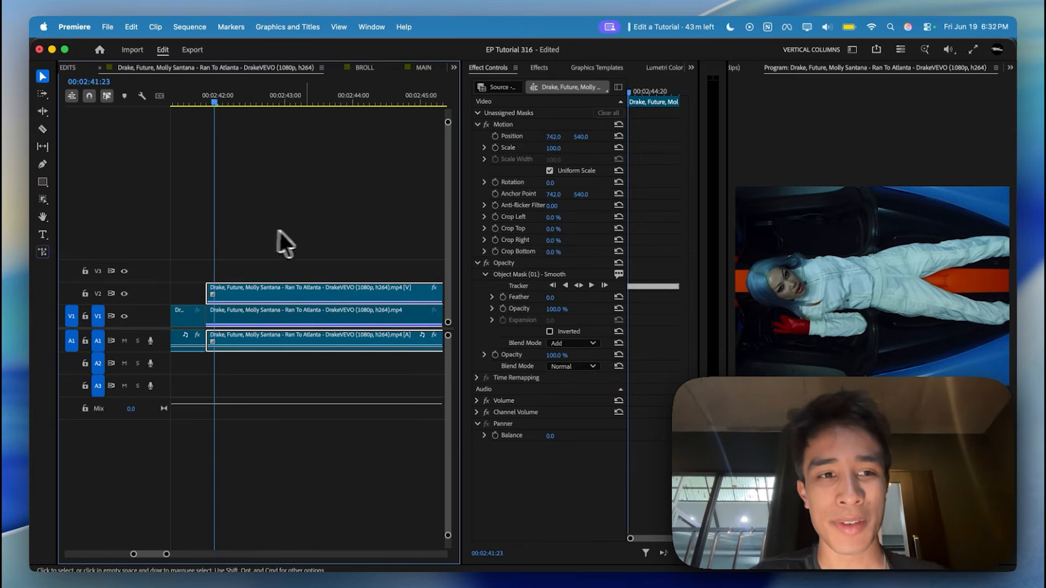
pyautogui.click(124, 316)
pyautogui.moveTo(216, 98); pyautogui.dragTo(307, 102)
pyautogui.press('-')
pyautogui.press('-')
pyautogui.click(124, 316)
# Search the effects for "auto" and apply the first AutoEdit - Slide Flash Preset to the V1 clip under the masked one.
pyautogui.click(541, 67)
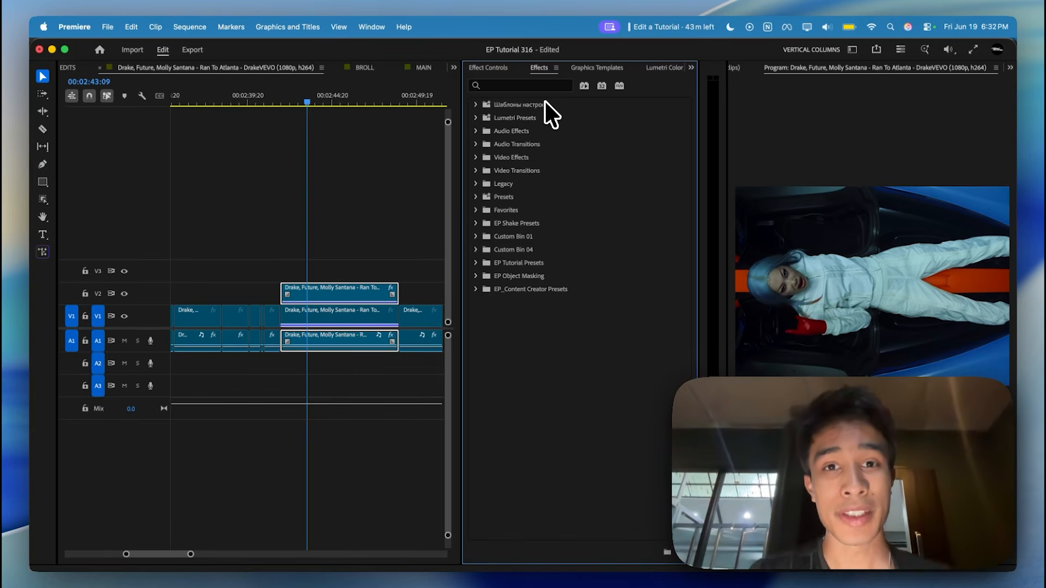
pyautogui.click(538, 87)
pyautogui.write('s')
pyautogui.press('BackSpace')
pyautogui.write('auto')
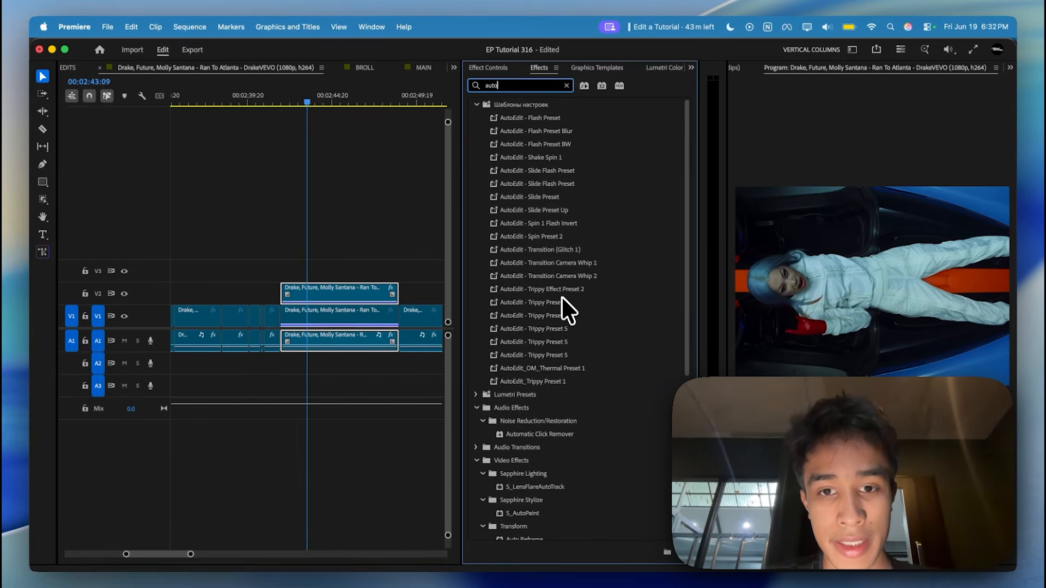
pyautogui.moveTo(540, 170); pyautogui.dragTo(547, 190)
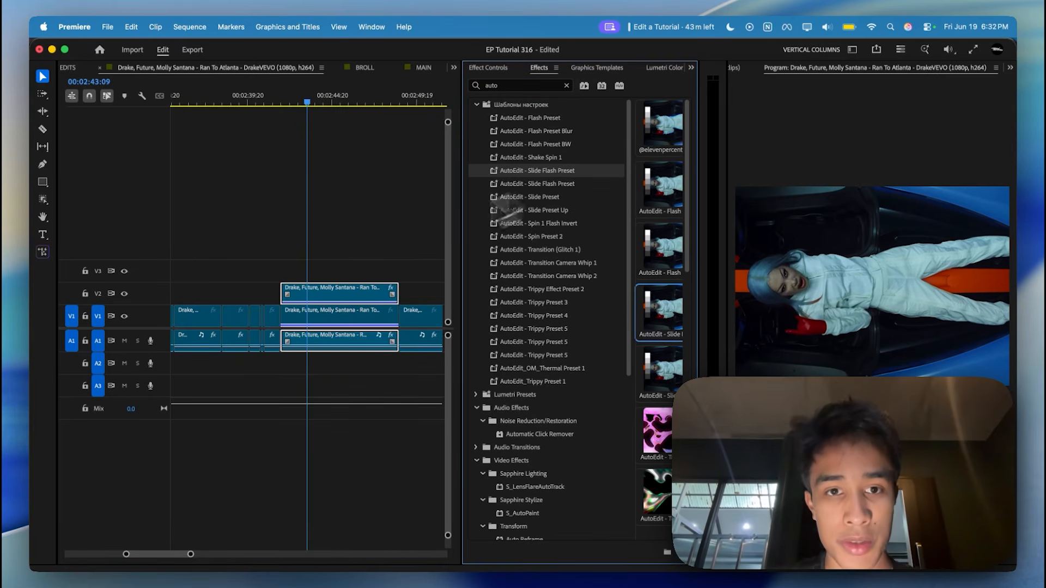
pyautogui.moveTo(327, 317); pyautogui.dragTo(326, 317)
# Play back the masked section from its start to review the slide flash effect on the V1 background.
pyautogui.moveTo(306, 95); pyautogui.dragTo(289, 104)
pyautogui.press('space')
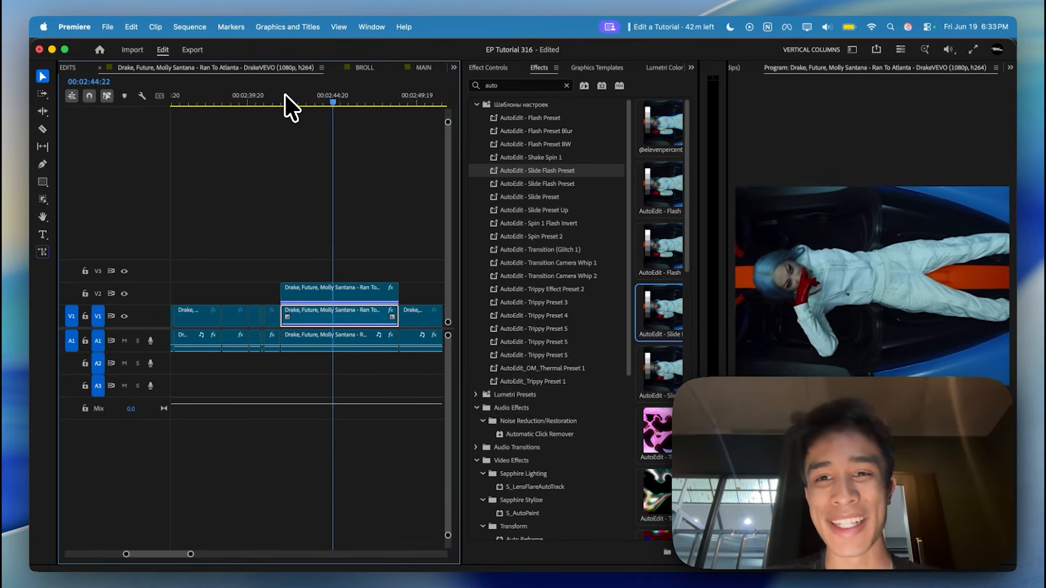
pyautogui.moveTo(328, 92); pyautogui.dragTo(291, 92)
pyautogui.press('space')
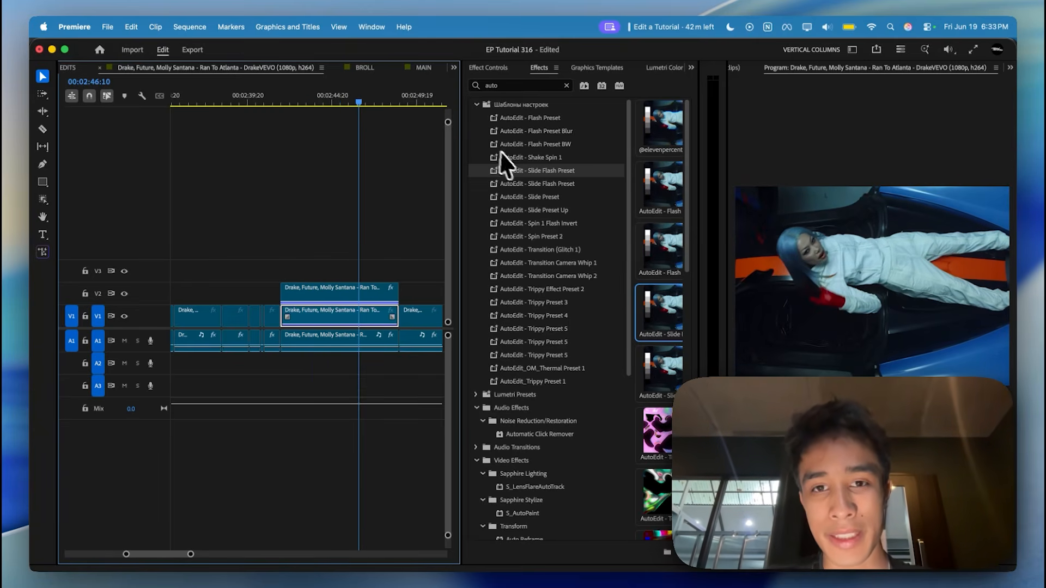
# Apply the second AutoEdit - Slide Flash Preset to the same V1 clip and play the section back from just before it.
pyautogui.click(548, 184)
pyautogui.moveTo(342, 308); pyautogui.dragTo(342, 308)
pyautogui.moveTo(352, 98); pyautogui.dragTo(279, 115)
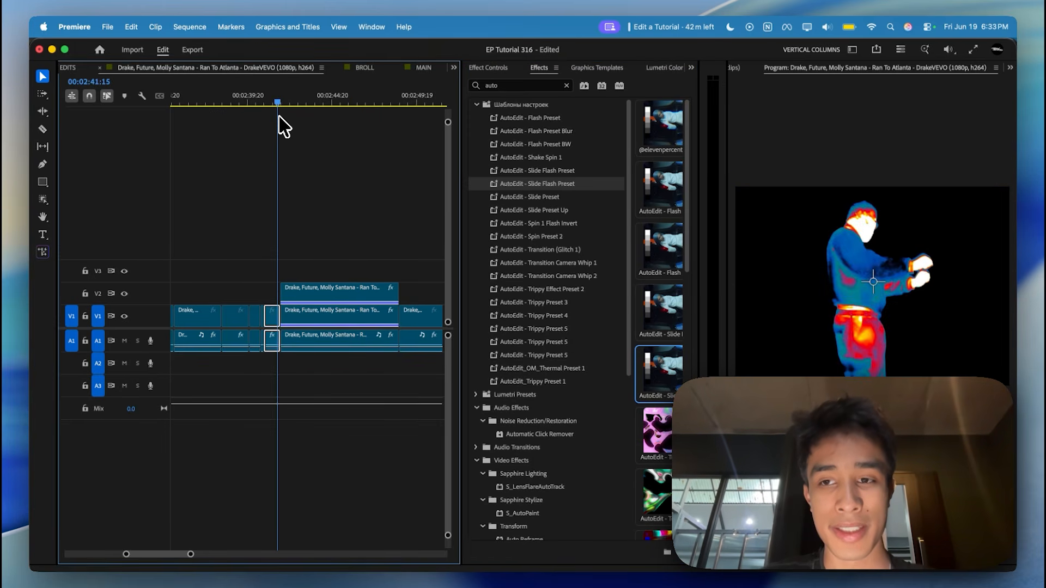
pyautogui.press('space')
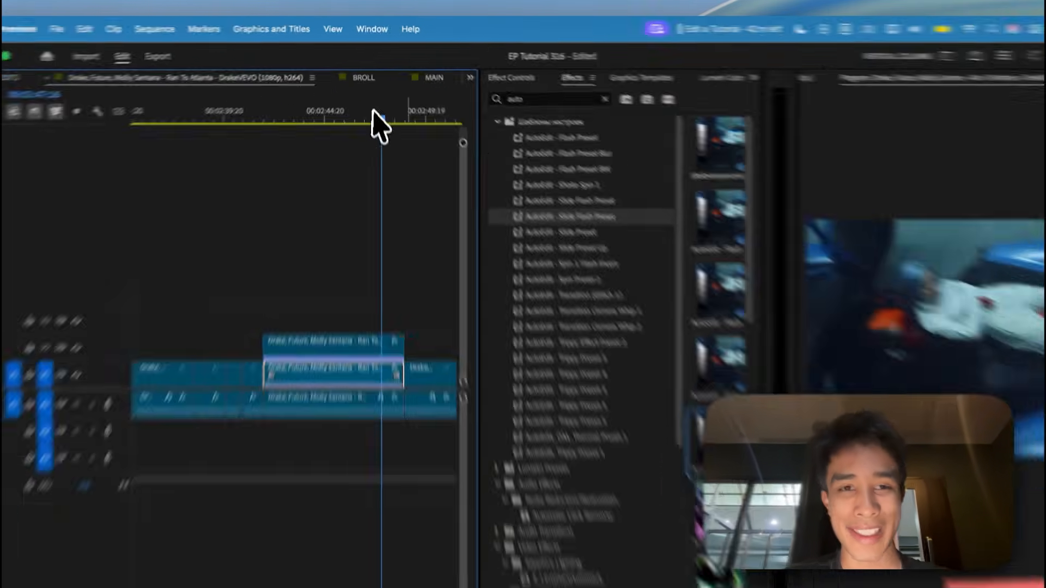
pyautogui.moveTo(374, 97); pyautogui.dragTo(319, 96)
pyautogui.click(356, 157)
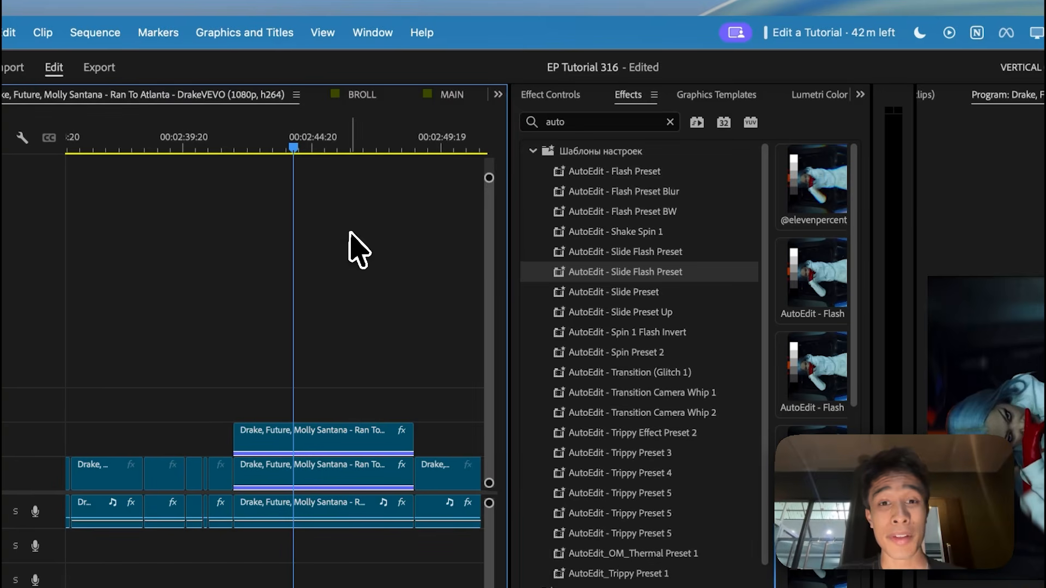
# Clear the effects search and widen the area listing the presets.
pyautogui.click(670, 122)
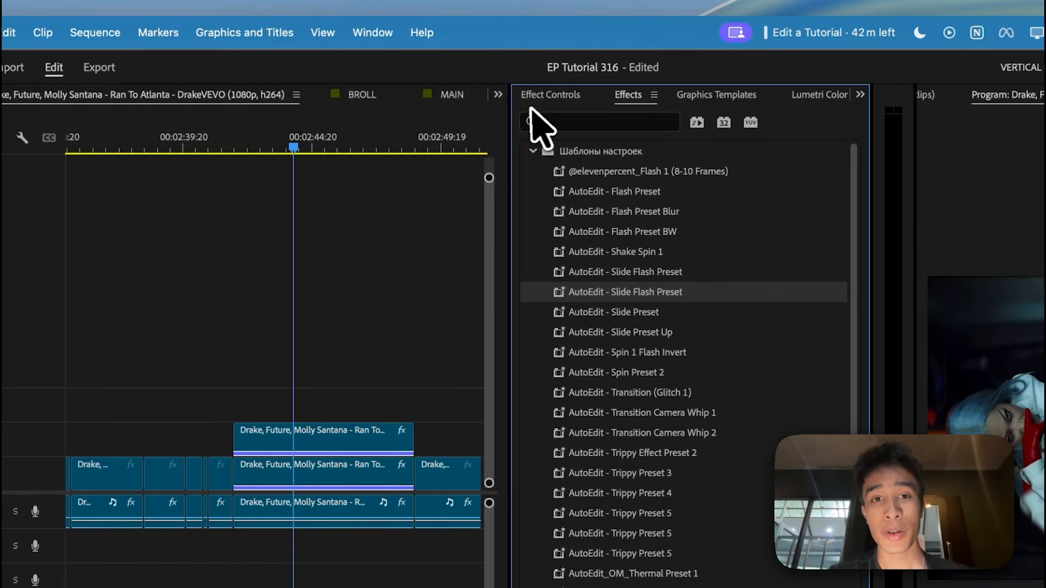
pyautogui.moveTo(509, 112); pyautogui.dragTo(384, 117)
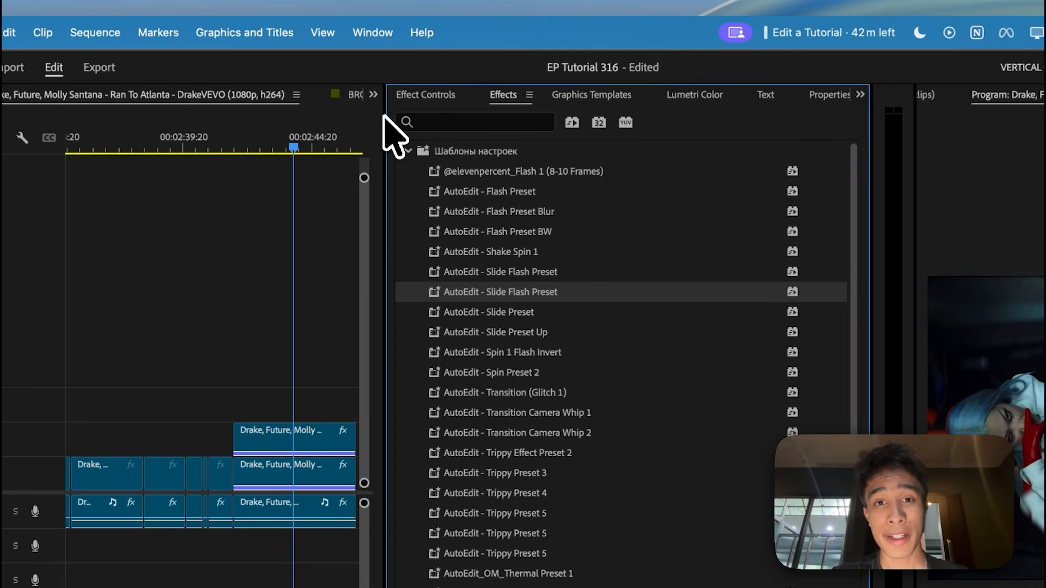
# Open the Import Presets dialog for the effects library and cancel it.
pyautogui.click(530, 97)
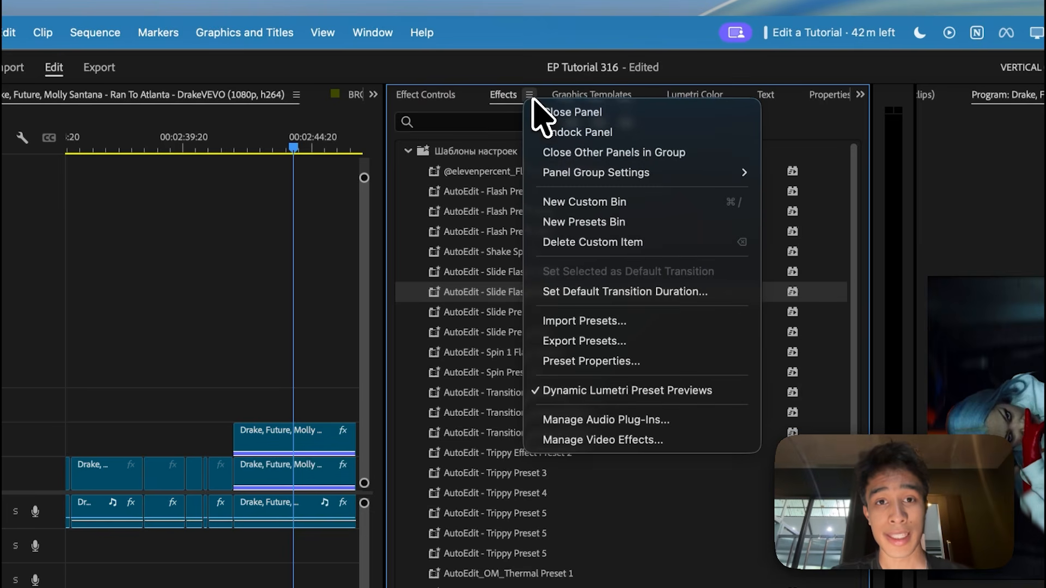
pyautogui.click(586, 318)
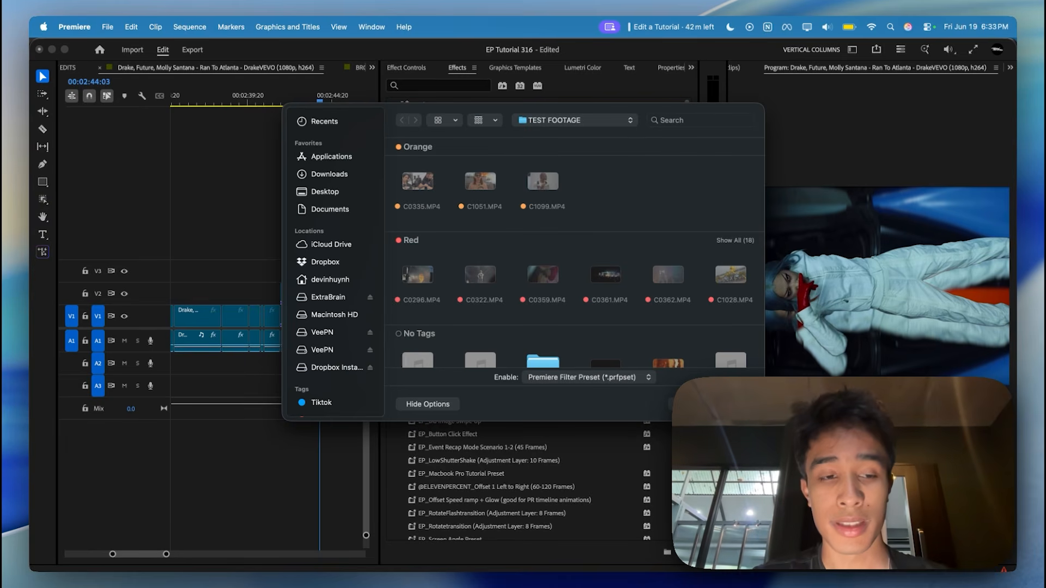
pyautogui.press('Escape')
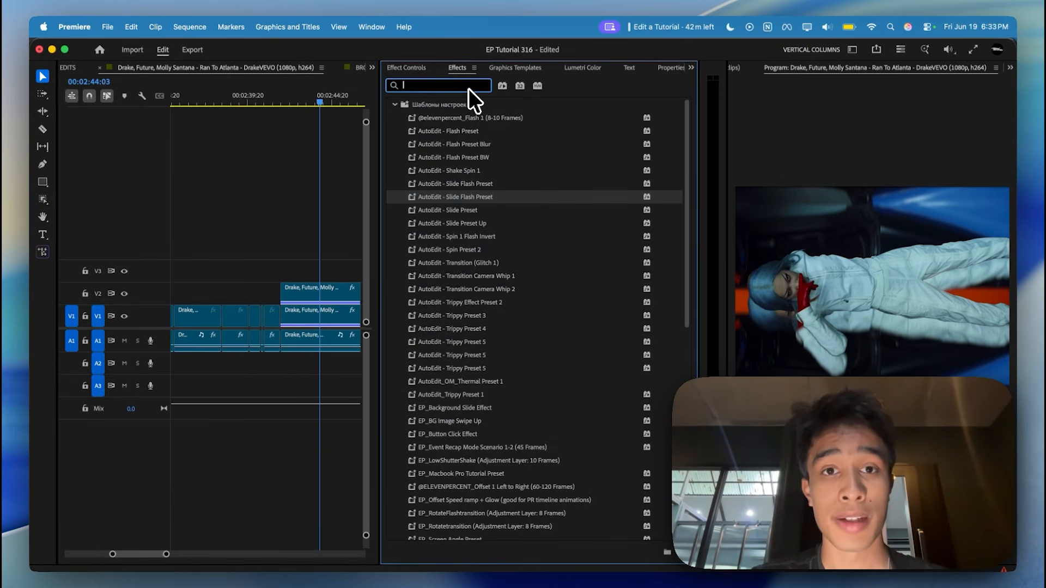
pyautogui.click(341, 212)
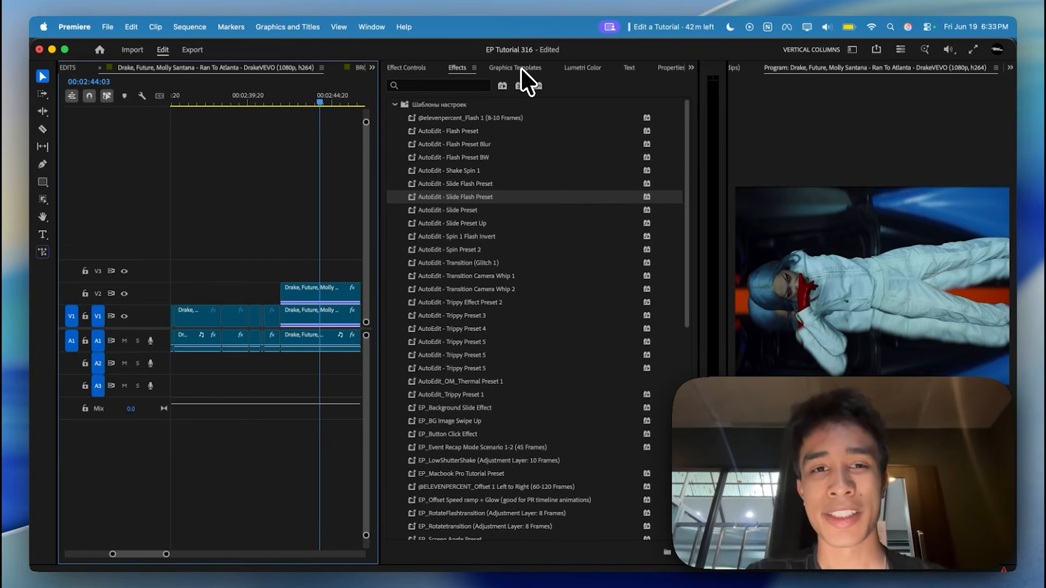
# Create an adjustment layer in the EP Tutorial 316 project at 1484 × 1080, 23.976 fps, with square pixels.
pyautogui.hotkey('shift', '5')
pyautogui.hotkey('shift', '1')
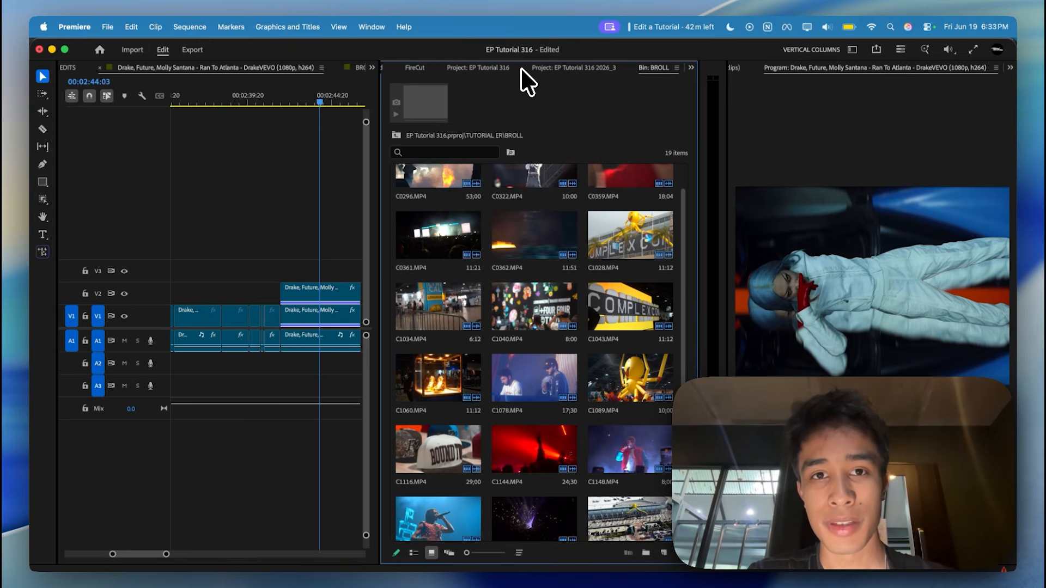
pyautogui.click(500, 68)
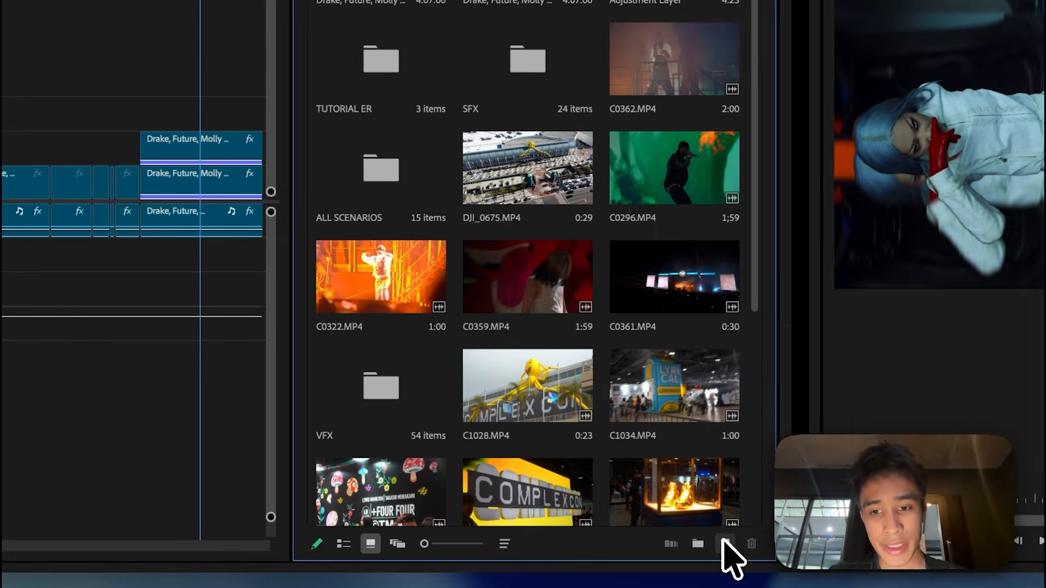
pyautogui.click(725, 542)
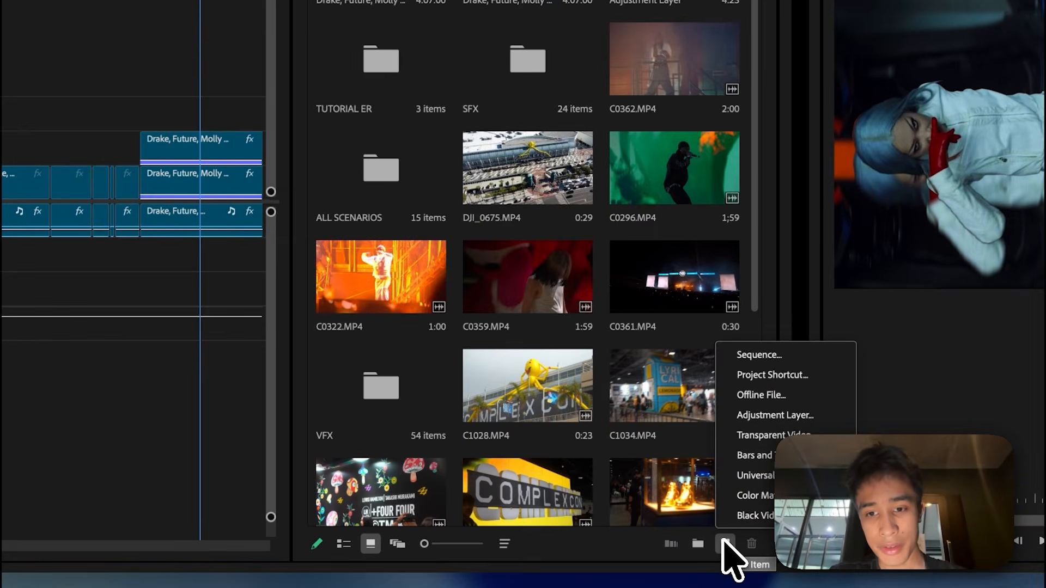
pyautogui.click(774, 415)
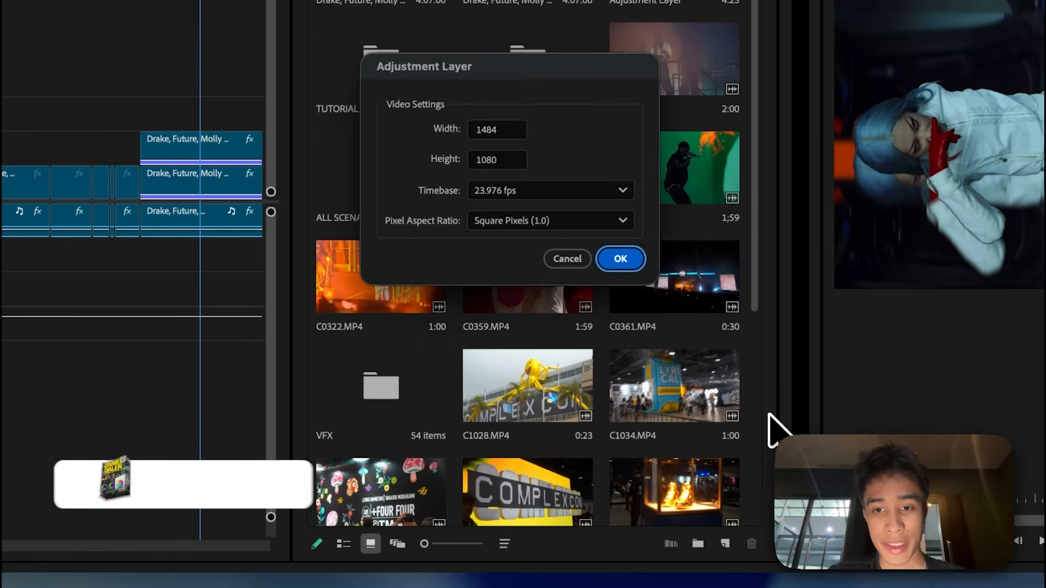
pyautogui.click(628, 259)
# Place the new adjustment layer on track V3 above the masked clip, starting shortly before the playhead at 00:02:44:03.
pyautogui.moveTo(526, 449); pyautogui.dragTo(194, 103)
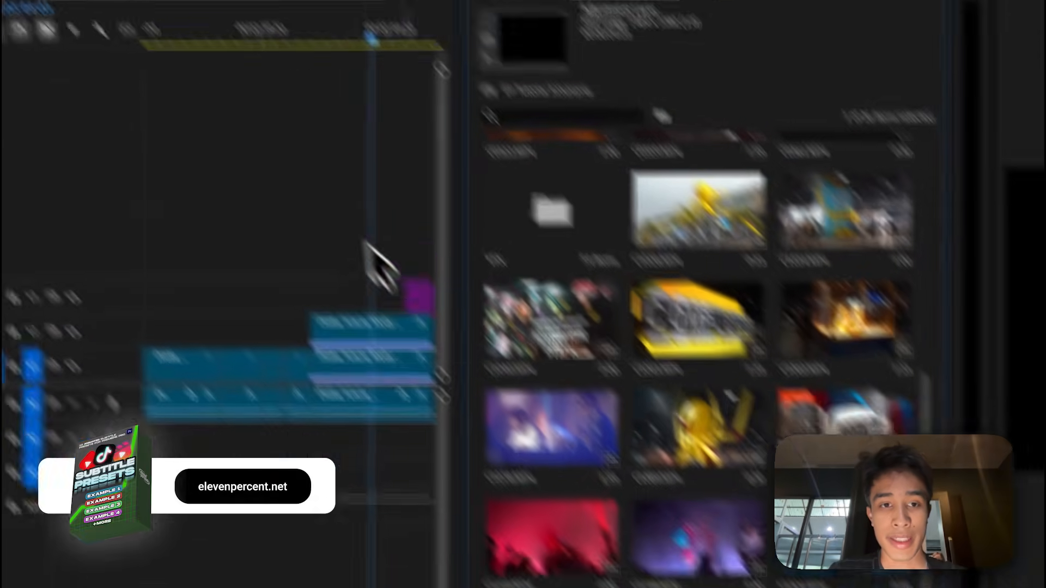
pyautogui.moveTo(439, 369); pyautogui.dragTo(438, 371)
pyautogui.press('=')
pyautogui.press('=')
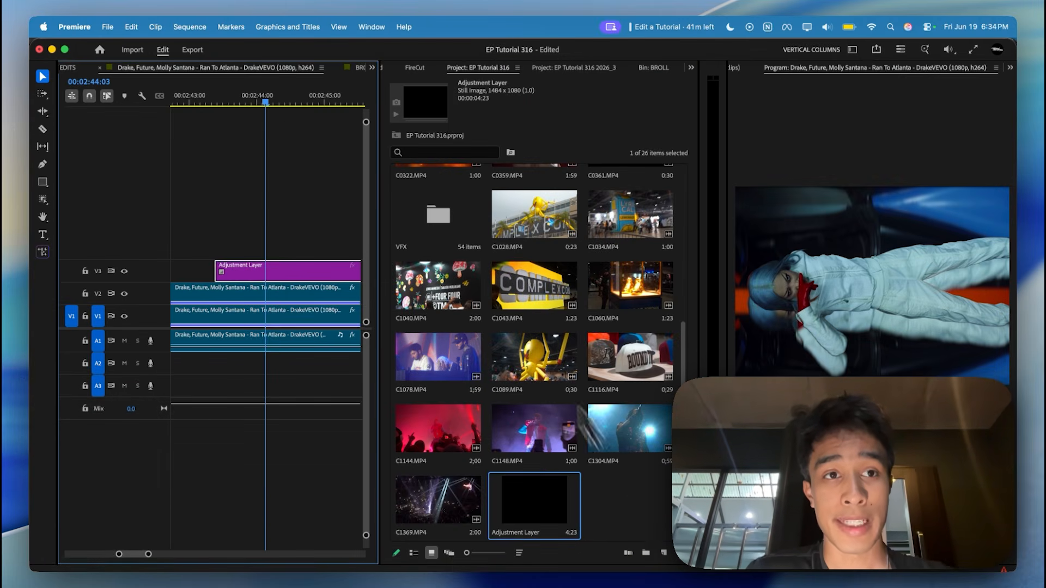
# Check the timebase options in the sequence's settings.
pyautogui.click(191, 27)
pyautogui.click(215, 47)
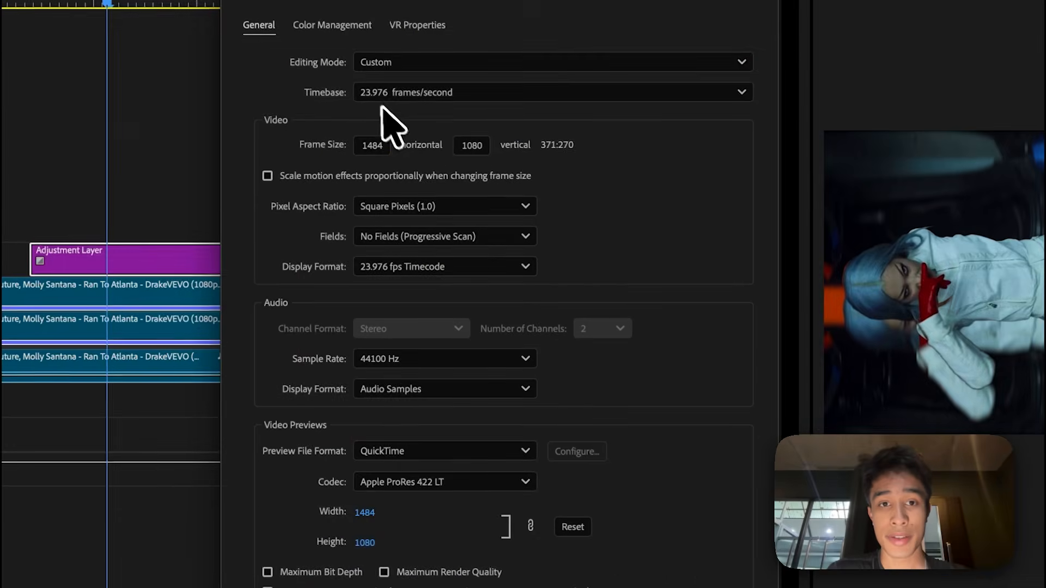
pyautogui.click(479, 126)
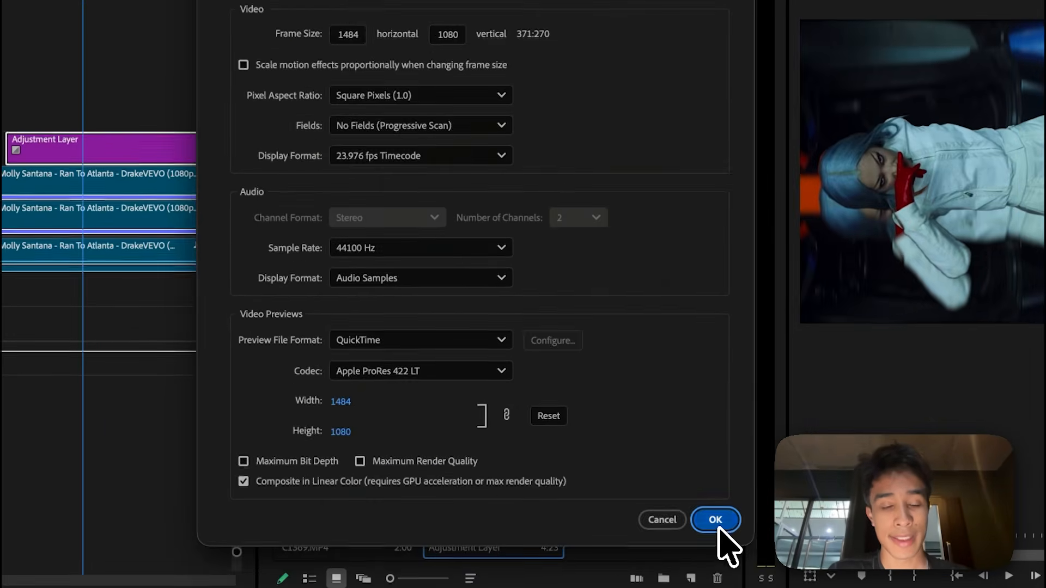
pyautogui.click(725, 566)
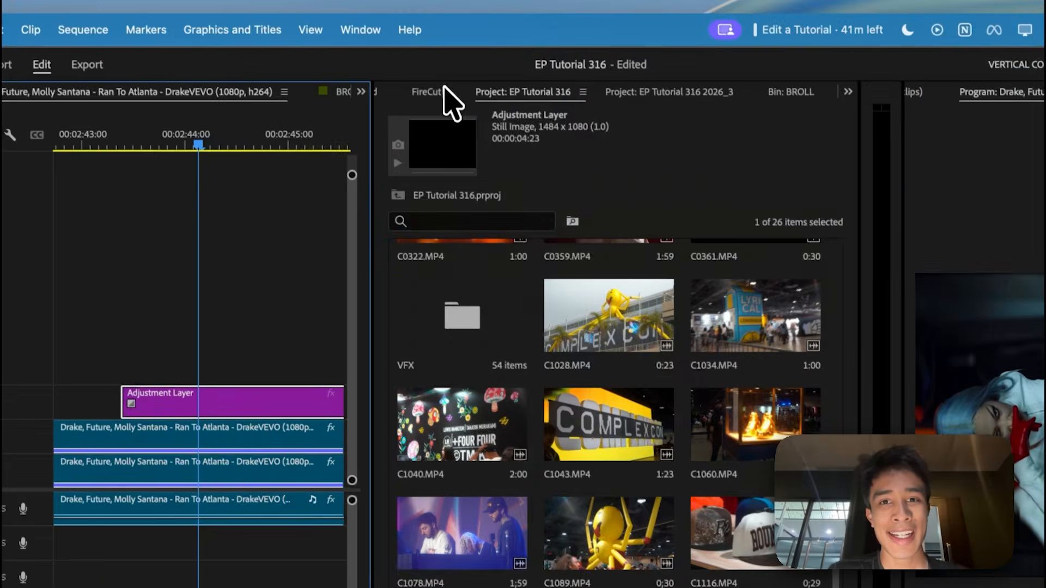
# Search the effects library for "hit" and select the EP_ShakeItUpV2 - Hit 2 (6-8 Frames) INVERT preset.
pyautogui.click(444, 89)
pyautogui.click(488, 96)
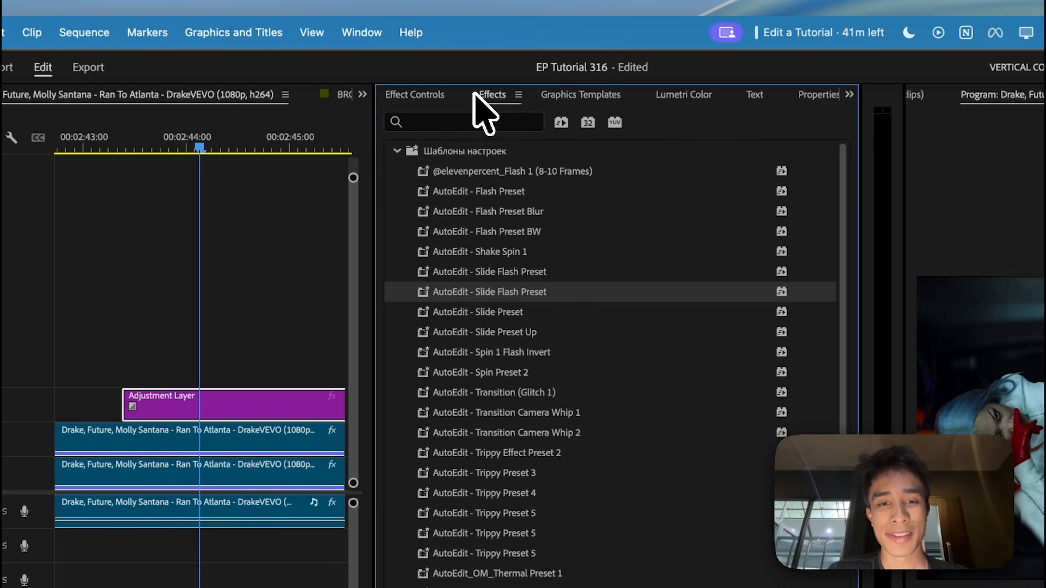
pyautogui.click(479, 123)
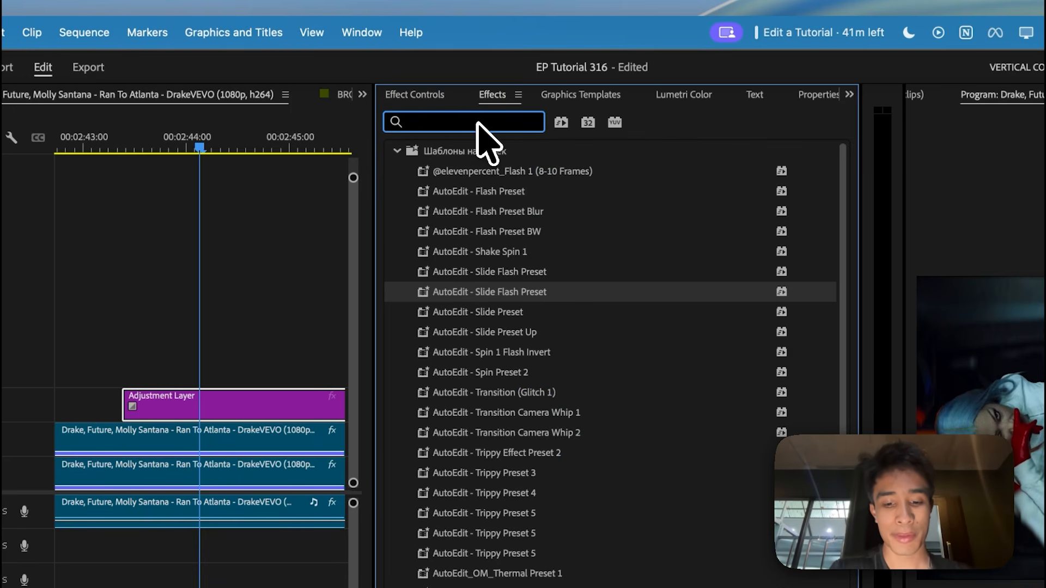
pyautogui.write('hit')
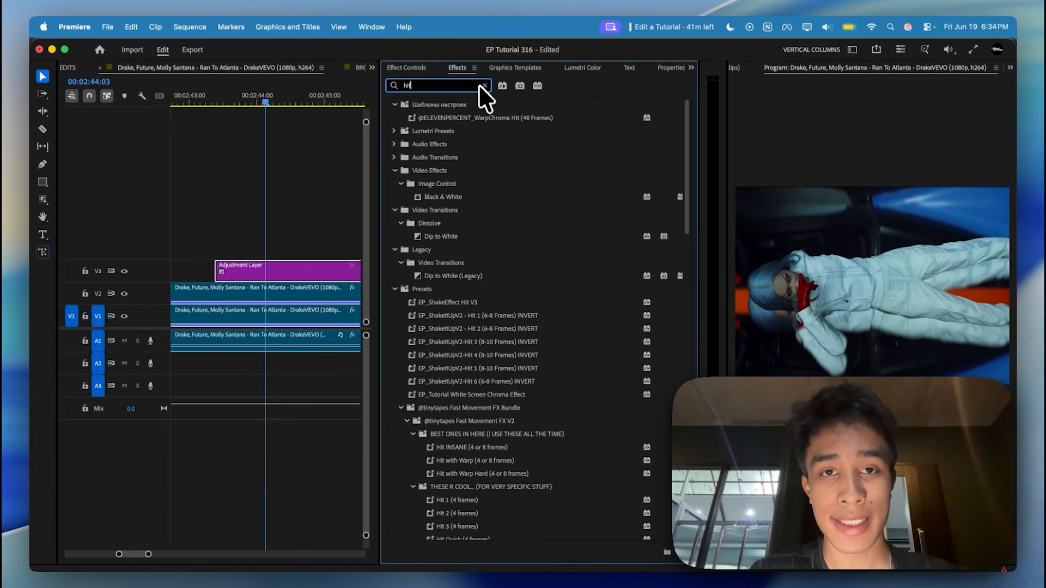
pyautogui.click(474, 67)
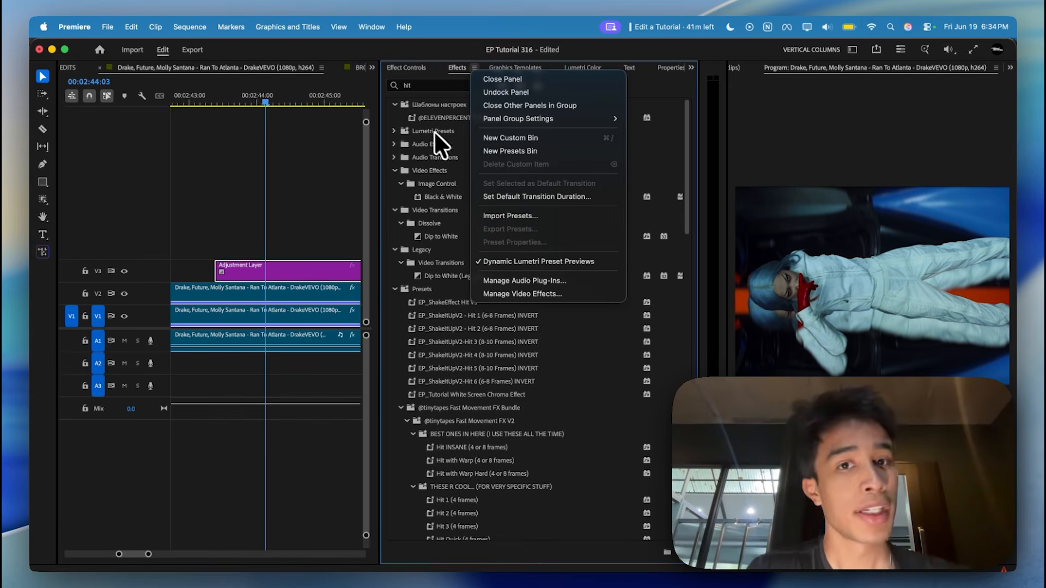
pyautogui.click(391, 119)
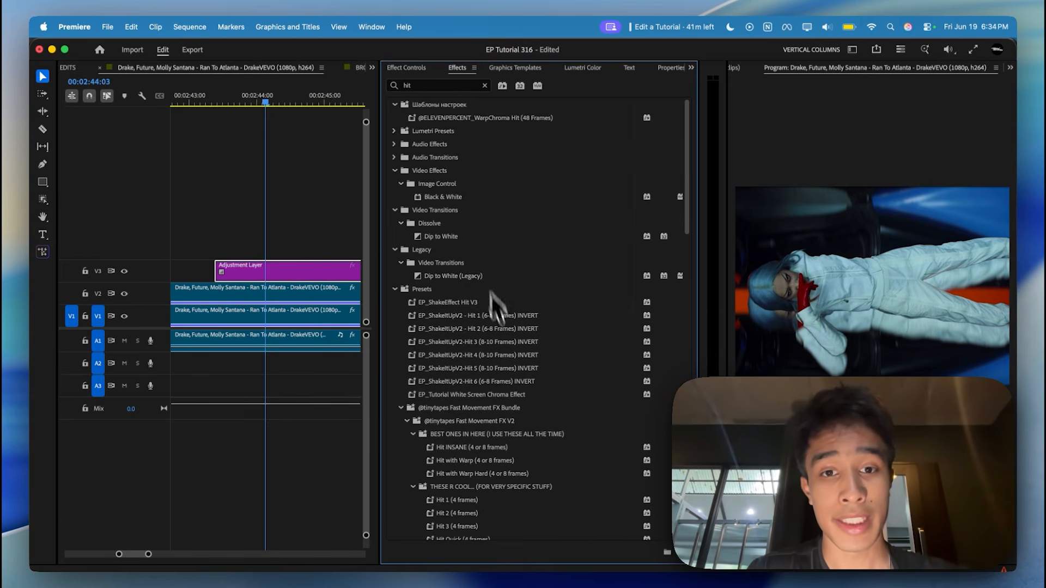
pyautogui.scroll(-3, 495, 305)
pyautogui.moveTo(515, 261); pyautogui.dragTo(262, 265)
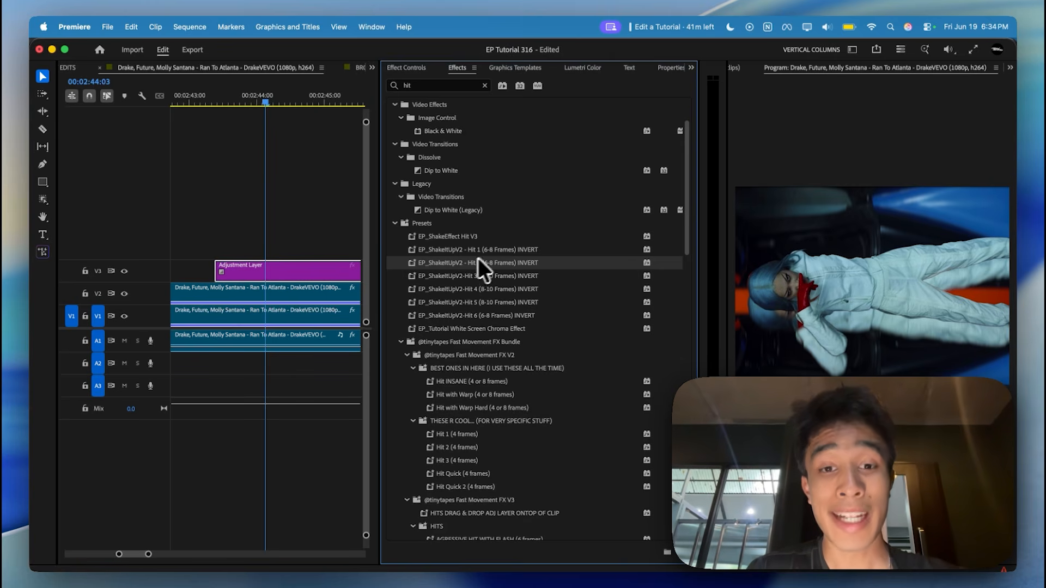
# Cut the adjustment layer on V3 down to about seven frames, starting at 00:02:43:09.
pyautogui.moveTo(248, 101); pyautogui.dragTo(213, 101)
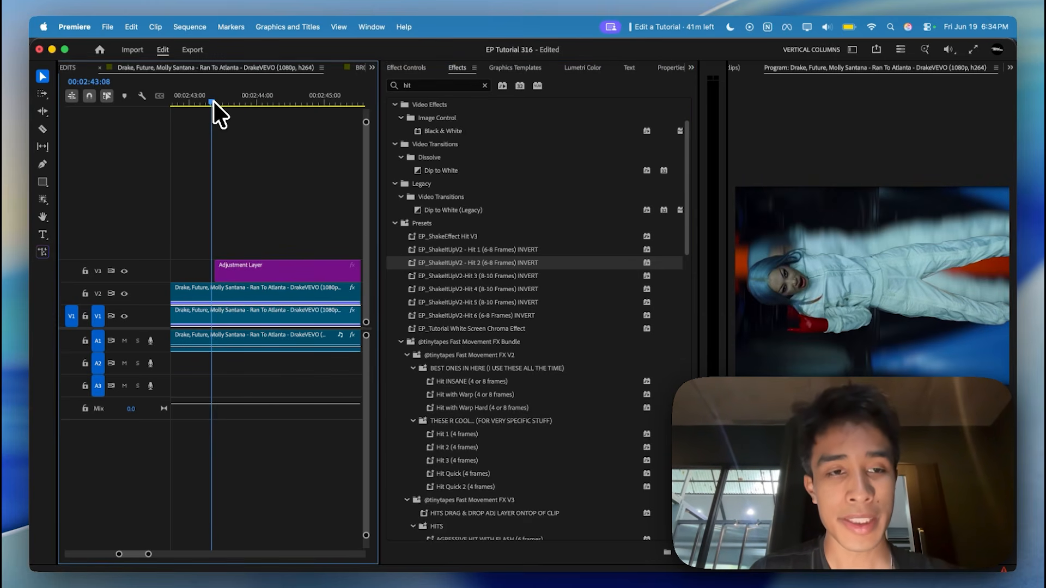
pyautogui.moveTo(213, 101); pyautogui.dragTo(217, 102)
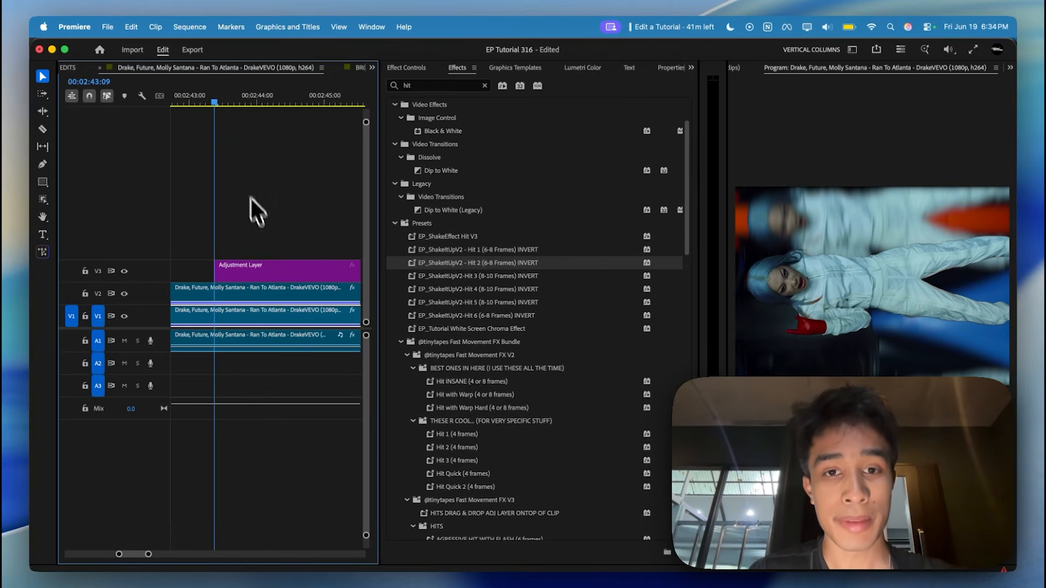
pyautogui.click(238, 276)
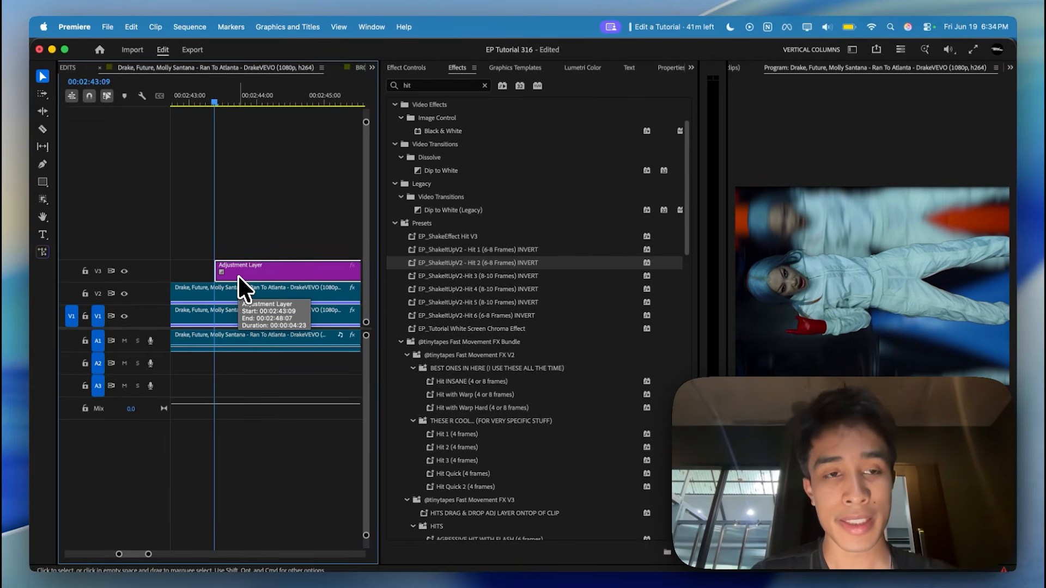
pyautogui.press('Right')
pyautogui.press('Right')
pyautogui.press('Right')
pyautogui.press('Right')
pyautogui.press('Right')
pyautogui.press('Right')
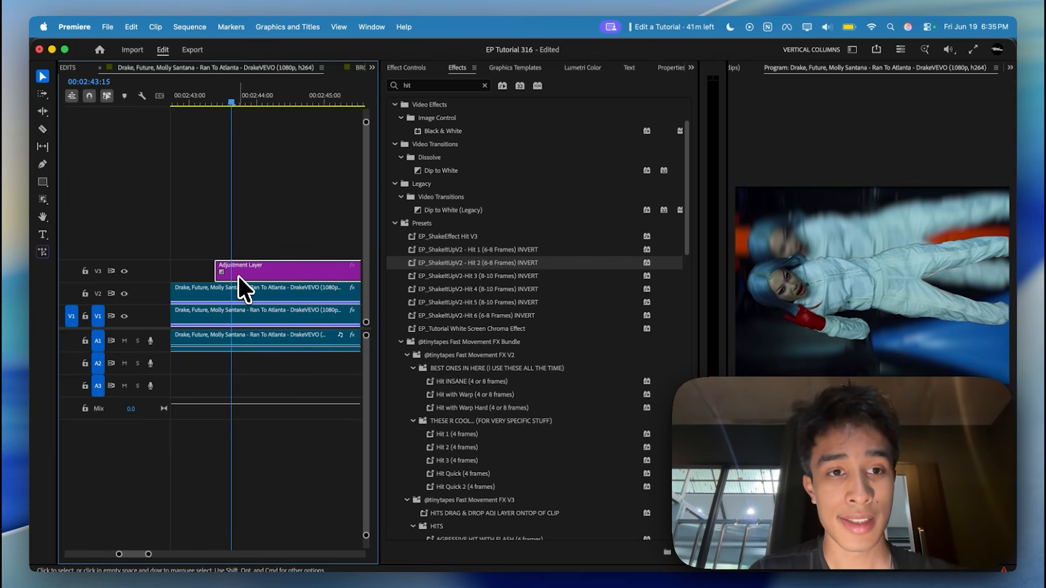
pyautogui.press('Right')
pyautogui.press('super+k')
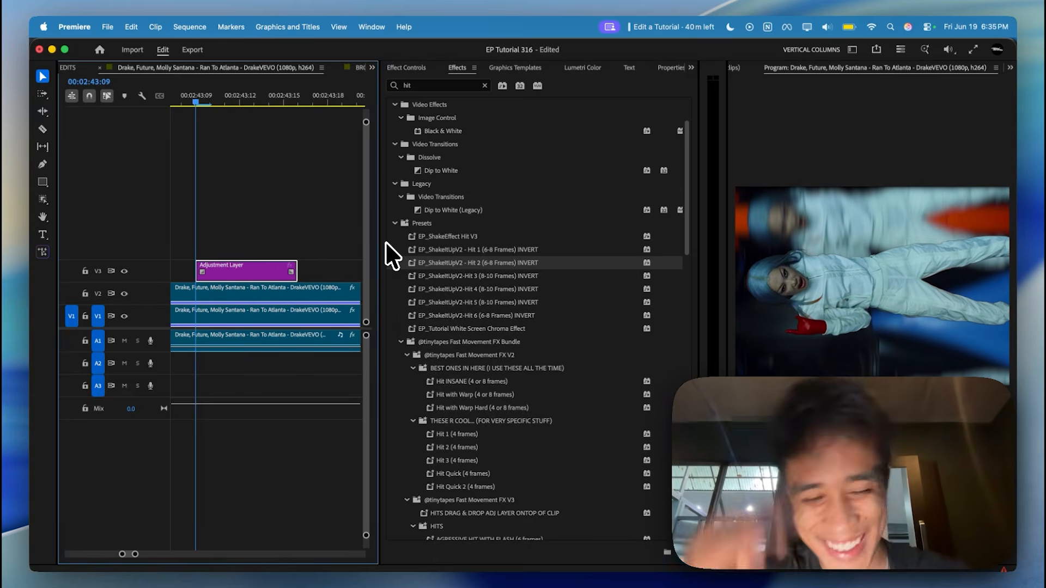
# Apply the EP_ShakeItUpV2 - Hit 2 (6-8 Frames) INVERT preset to the shortened adjustment layer and play back the hit.
pyautogui.click(517, 263)
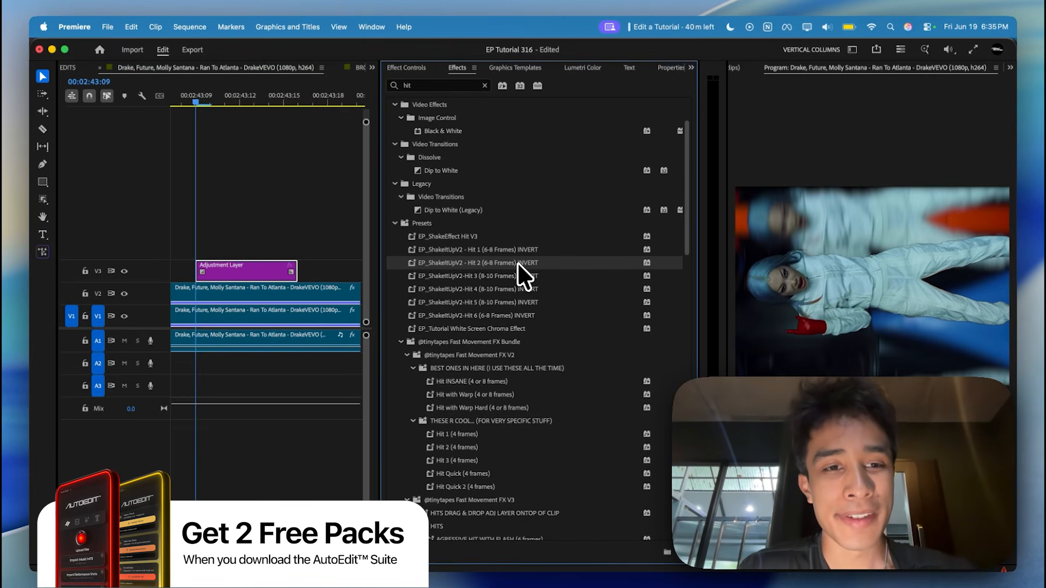
pyautogui.moveTo(227, 273); pyautogui.dragTo(227, 273)
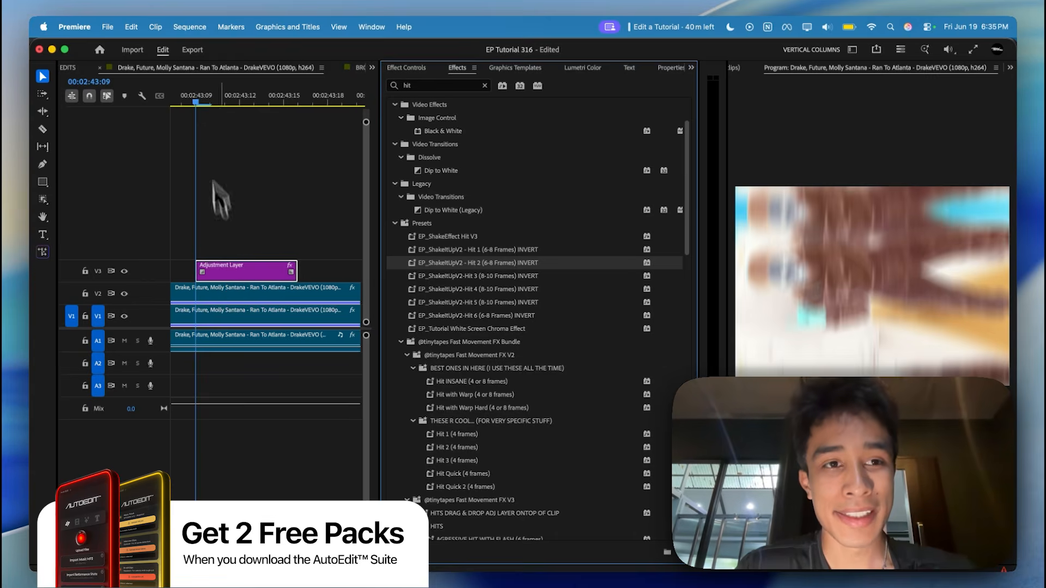
pyautogui.moveTo(186, 91)
pyautogui.mouseDown()
pyautogui.moveTo(173, 92)
pyautogui.moveTo(186, 99)
pyautogui.mouseUp()
pyautogui.press('space')
pyautogui.press('-')
pyautogui.press('-')
pyautogui.press('-')
pyautogui.press('-')
pyautogui.press('-')
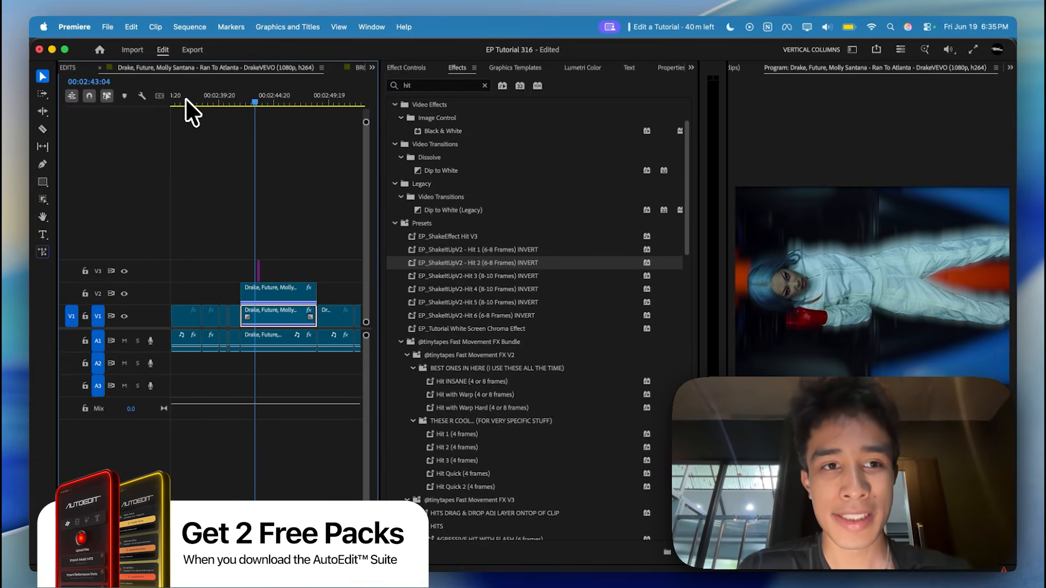
pyautogui.press('space')
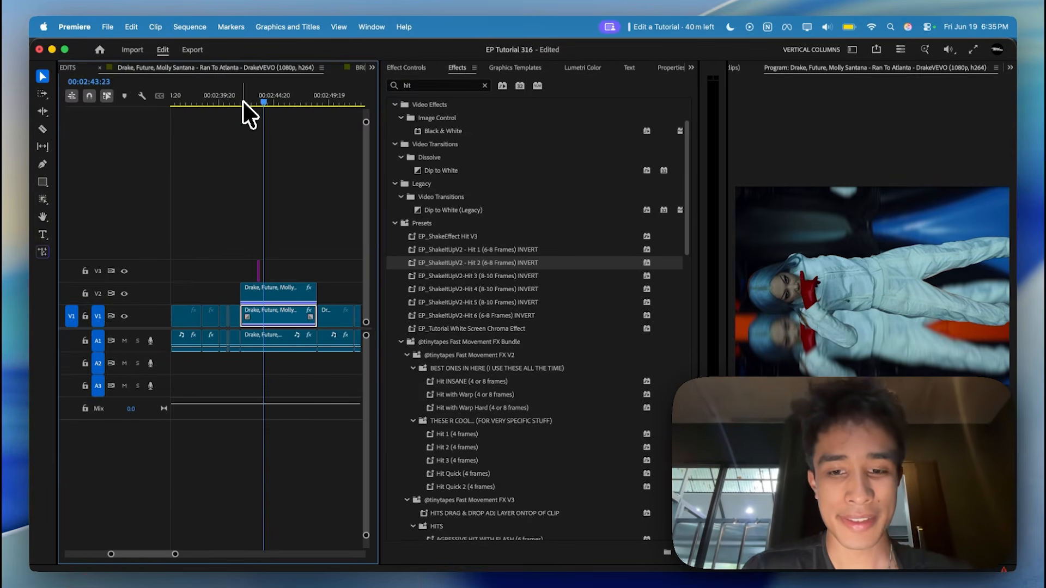
# Move the hit adjustment layer to the start of the masked clip and duplicate it on V3 at about 00:02:45:10.
pyautogui.press('=')
pyautogui.moveTo(255, 273); pyautogui.dragTo(222, 284)
pyautogui.click(211, 102)
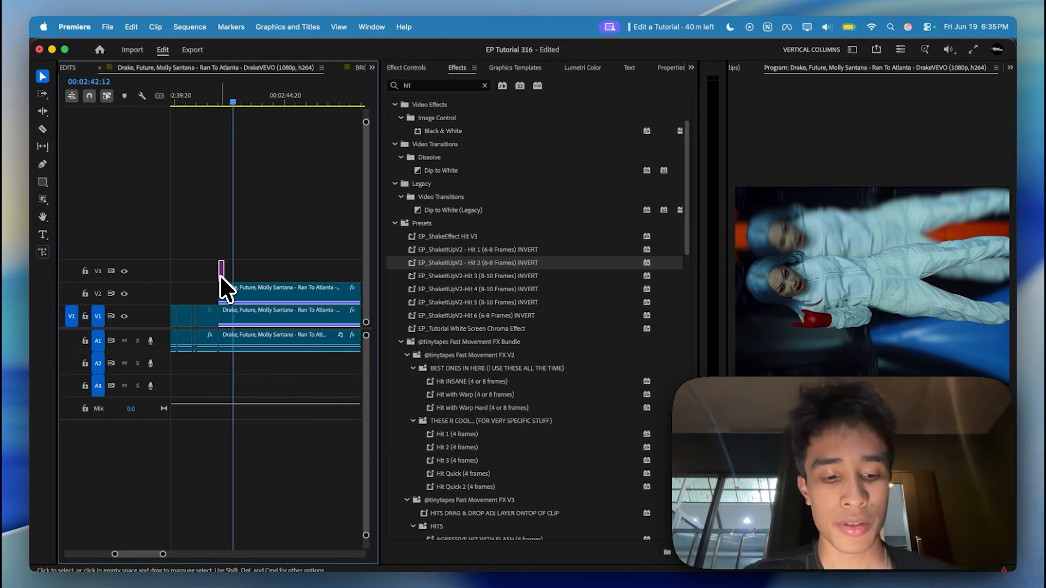
pyautogui.moveTo(221, 275); pyautogui.dragTo(297, 279)
pyautogui.moveTo(292, 101); pyautogui.dragTo(213, 121)
pyautogui.press('space')
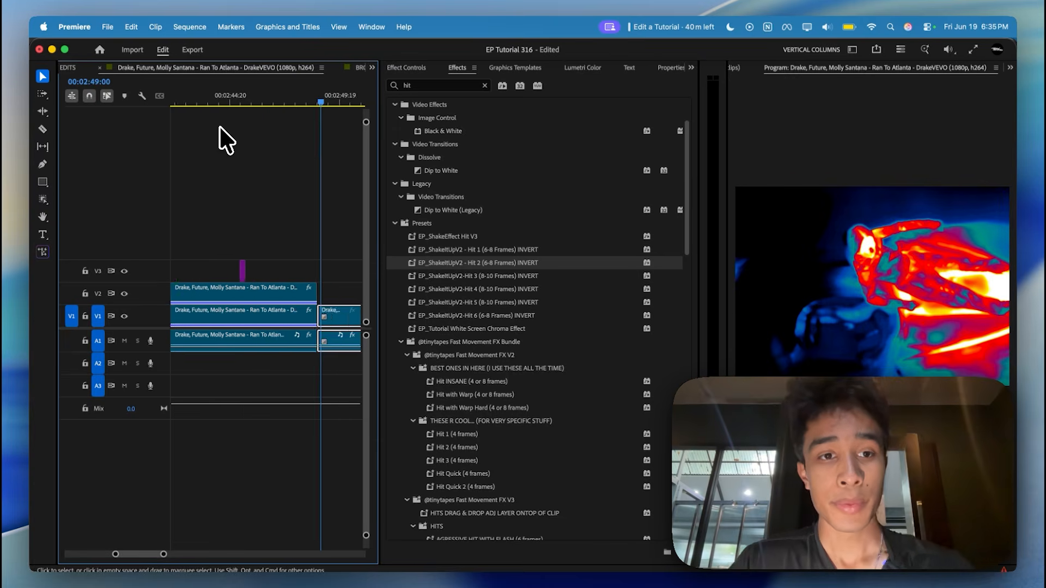
# Place a third copy of the hit adjustment layer on V3 at about 00:02:47:05.
pyautogui.hscroll(-1, 220, 126)
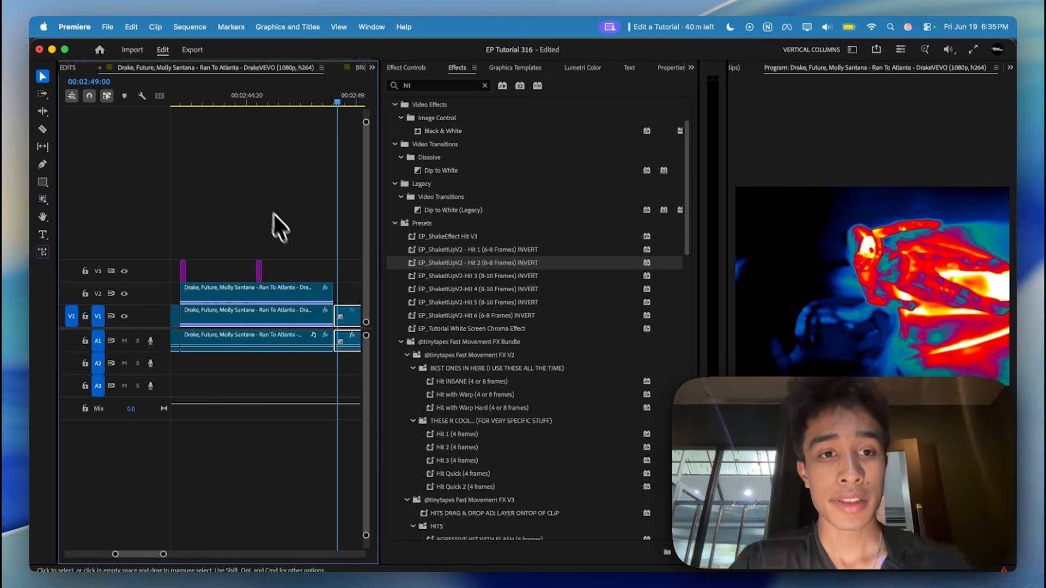
pyautogui.moveTo(285, 233); pyautogui.dragTo(246, 272)
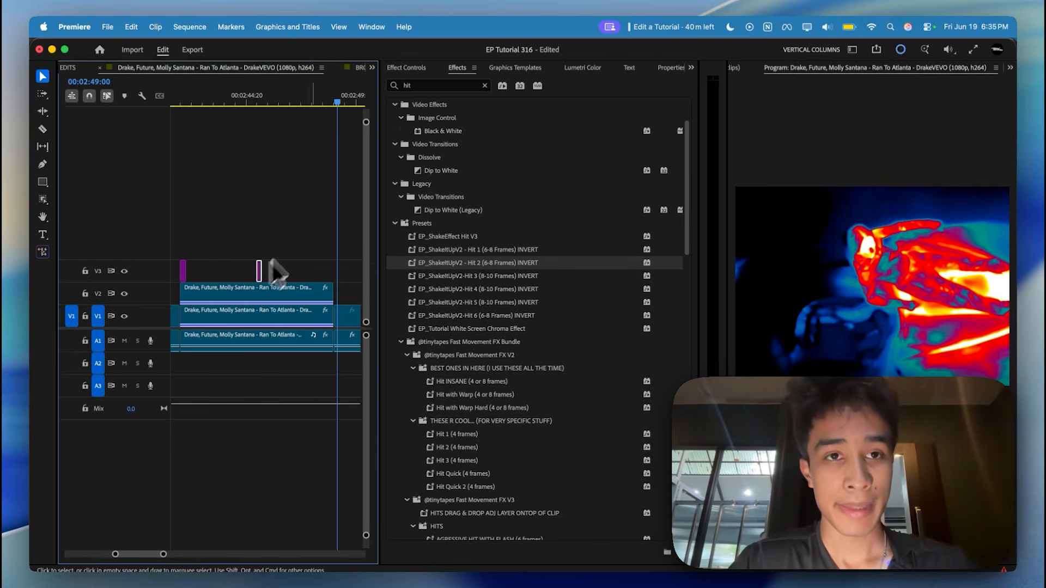
pyautogui.moveTo(306, 87); pyautogui.dragTo(296, 86)
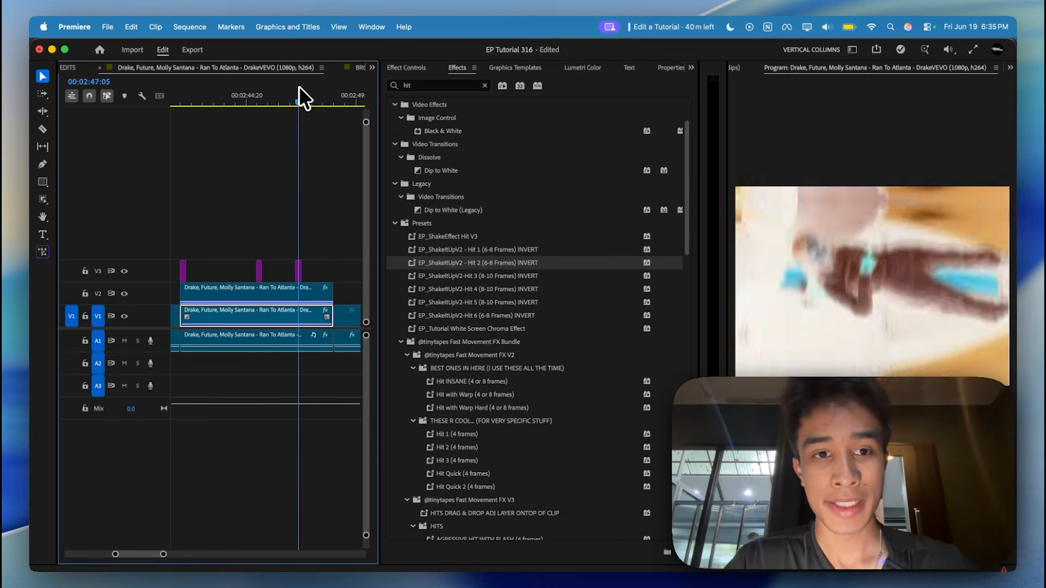
# Play back the masked clip section to review the repeated hit adjustment layers.
pyautogui.moveTo(283, 87); pyautogui.dragTo(236, 88)
pyautogui.press('space')
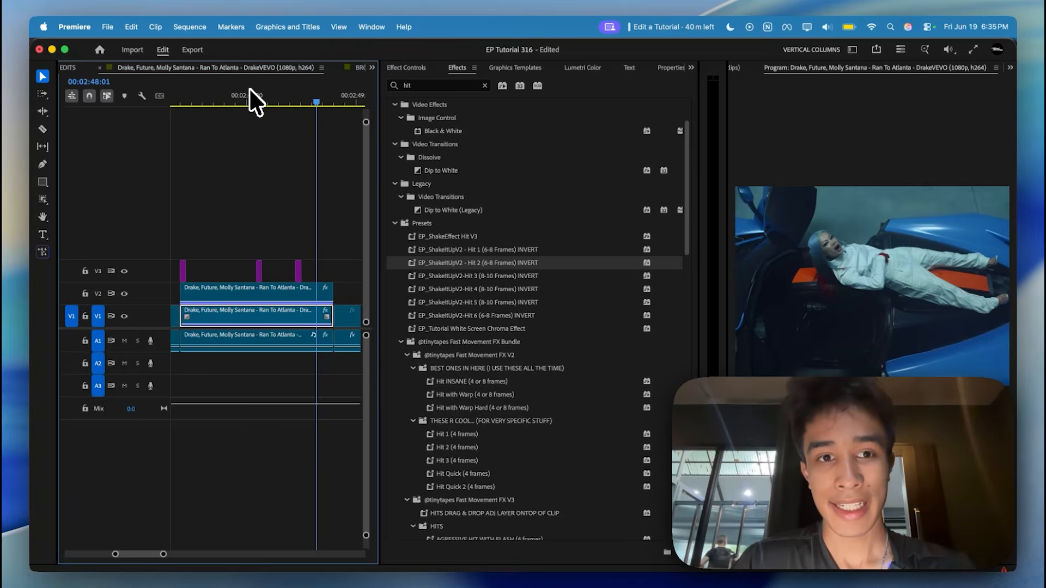
pyautogui.moveTo(249, 88); pyautogui.dragTo(237, 89)
pyautogui.press('space')
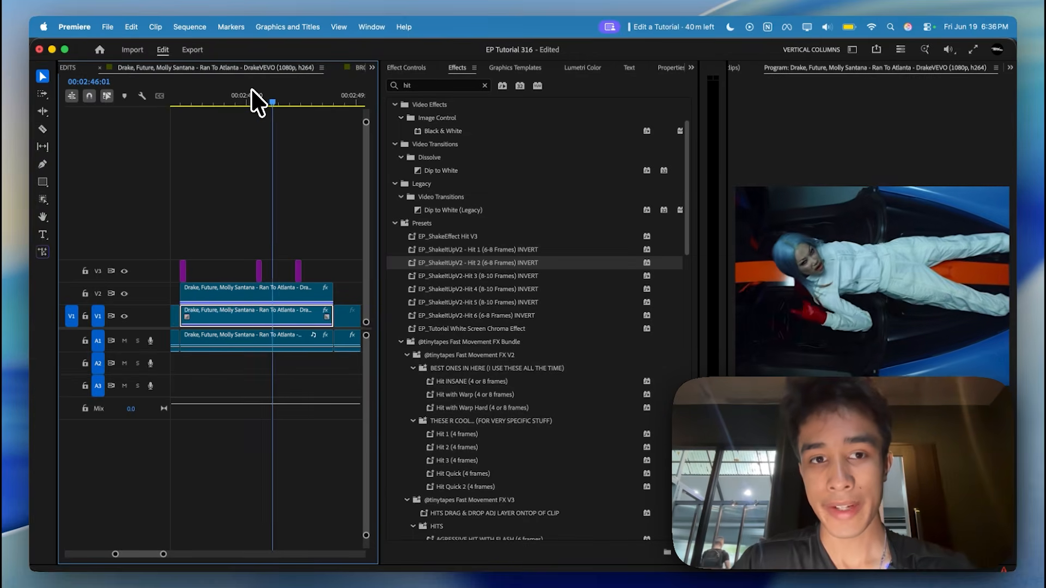
pyautogui.moveTo(251, 89); pyautogui.dragTo(170, 97)
pyautogui.press('space')
pyautogui.press('space')
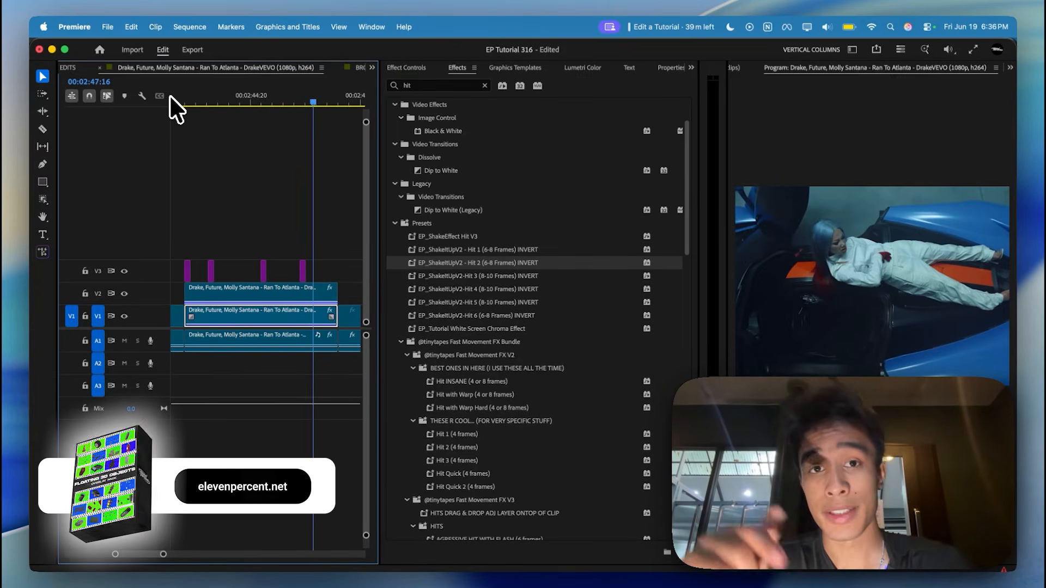
# Place the playhead at 00:02:41:20 and open the VFX section of the AutoEdit Music Video Mode extension.
pyautogui.press('-')
pyautogui.moveTo(229, 101); pyautogui.dragTo(226, 97)
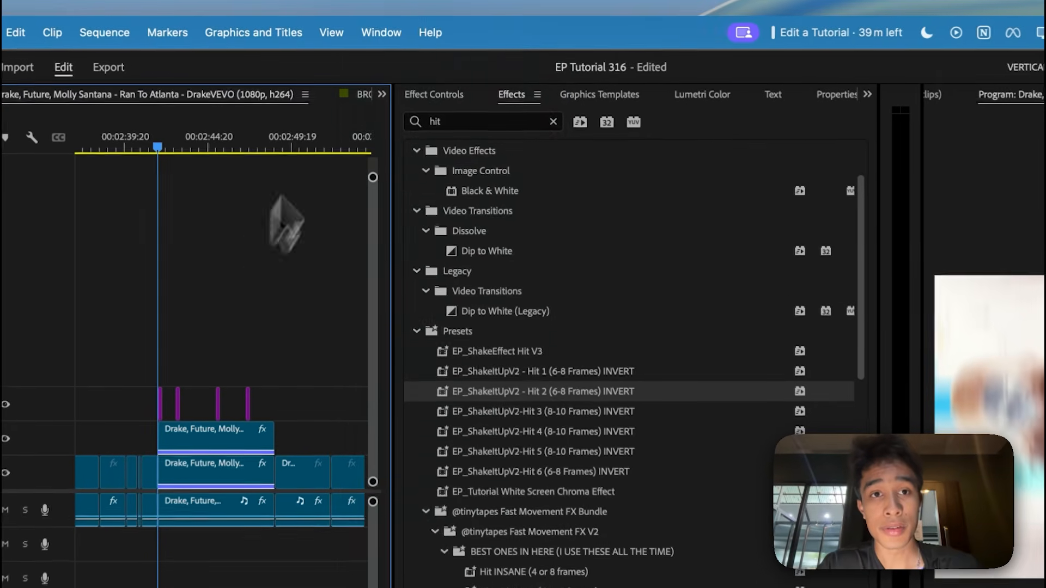
pyautogui.click(381, 31)
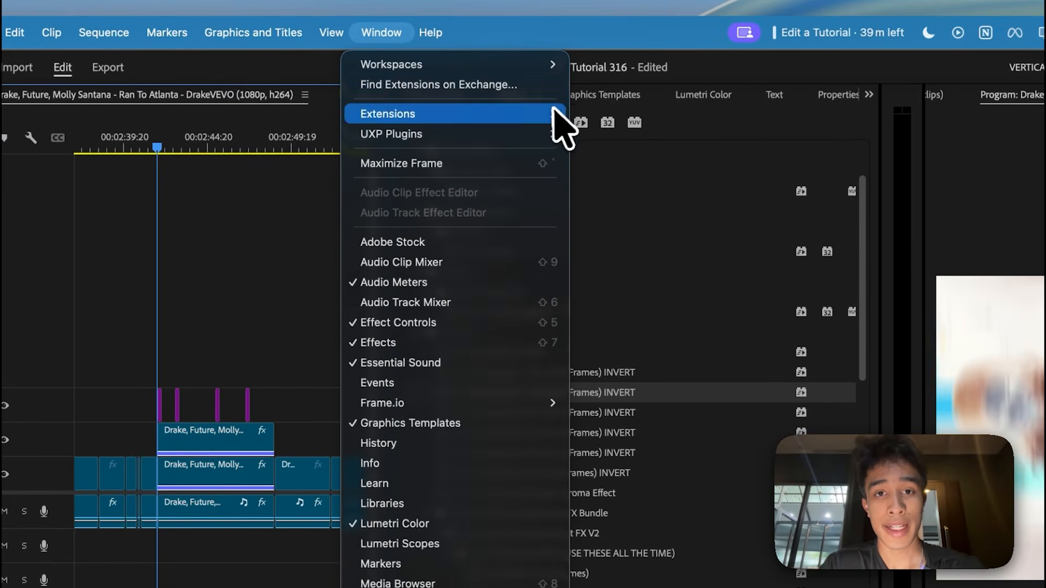
pyautogui.moveTo(554, 113)
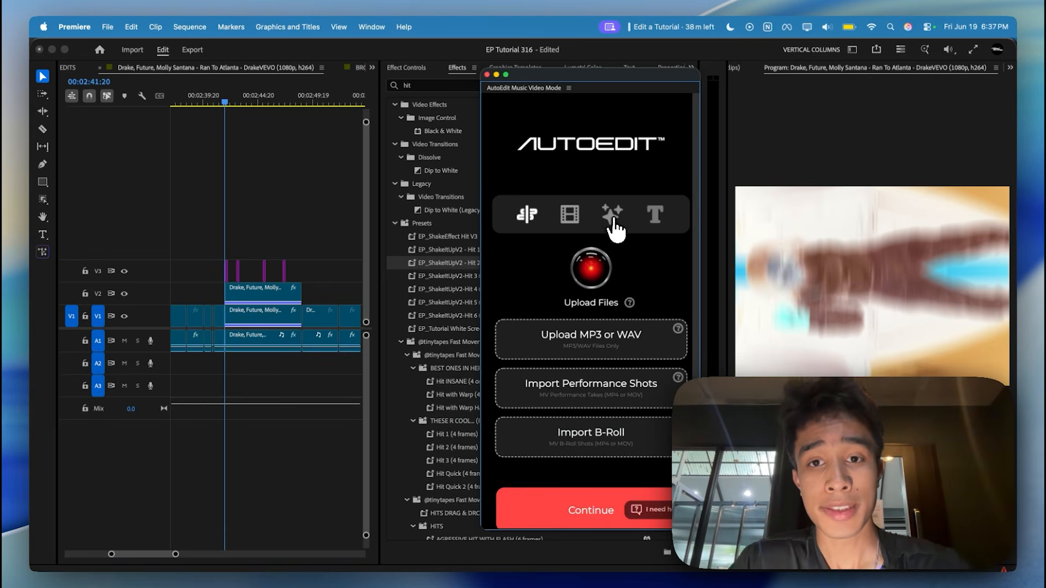
pyautogui.click(613, 219)
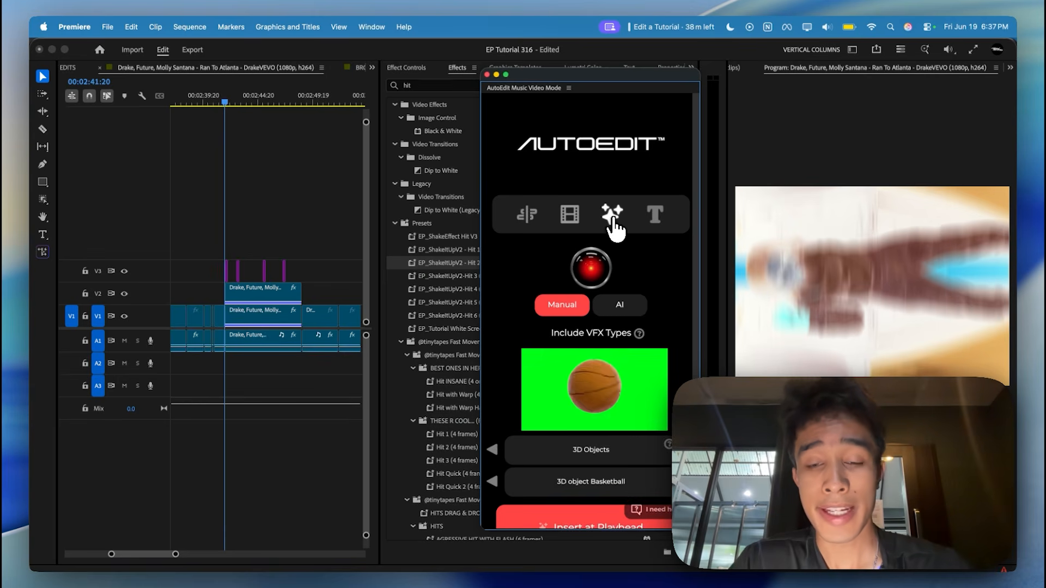
# Browse the manual VFX types from 3D Objects through Paint to Mixed Media.
pyautogui.scroll(-2, 614, 267)
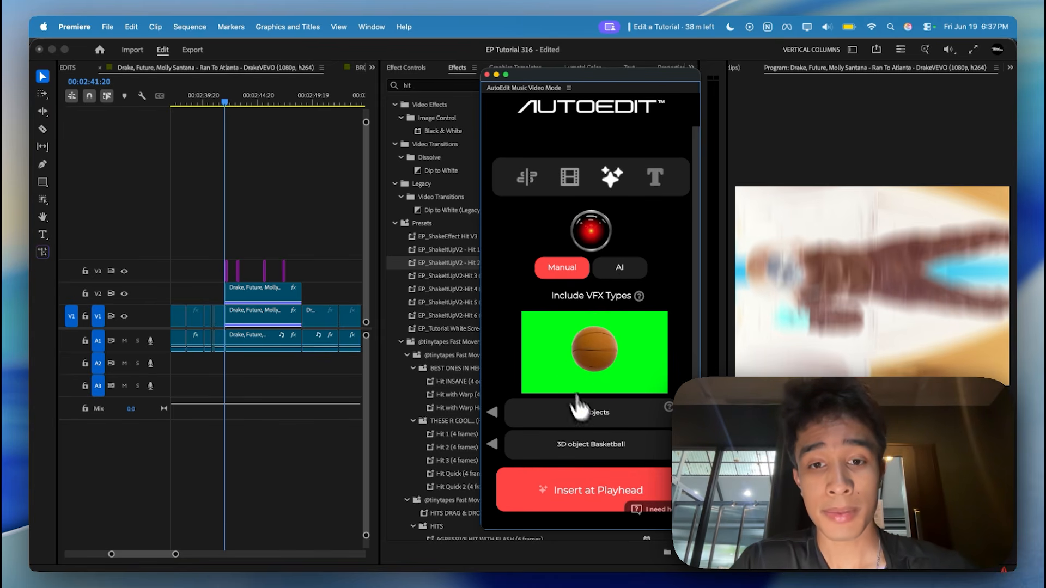
pyautogui.click(493, 409)
pyautogui.click(492, 410)
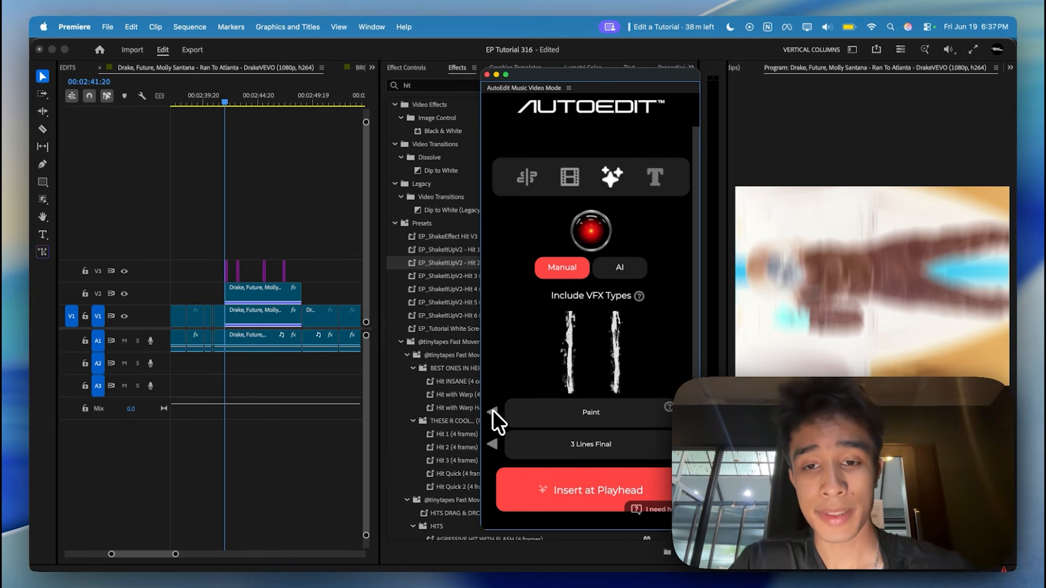
pyautogui.click(492, 410)
pyautogui.click(316, 218)
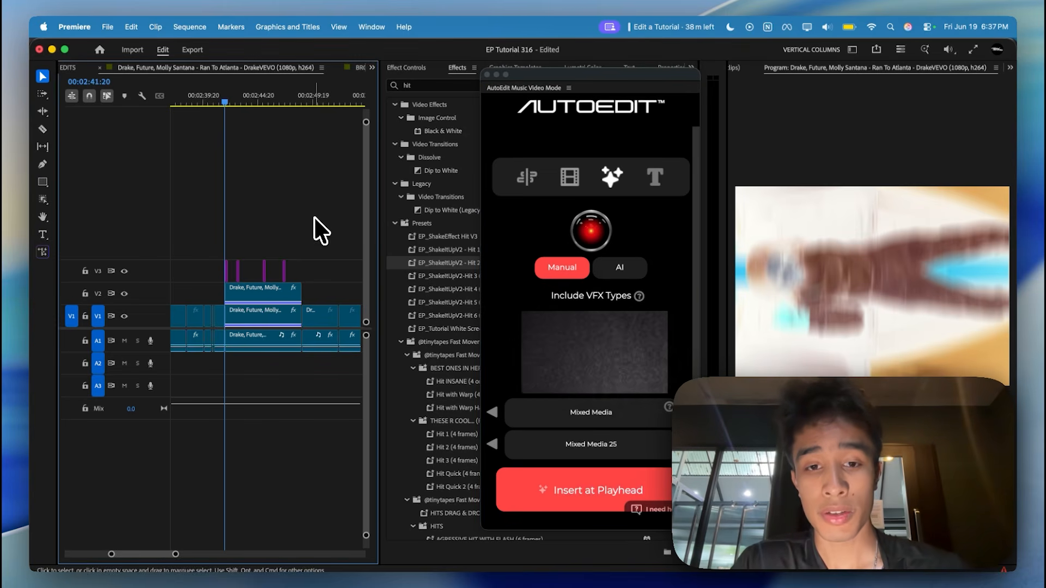
# Insert the Camera Shakes preset EP_ShakeItUpV2-Heavy 5 (6-8 Frames) (Flash) INVERT at 00:02:43:18 and review it in the sequence.
pyautogui.press('=')
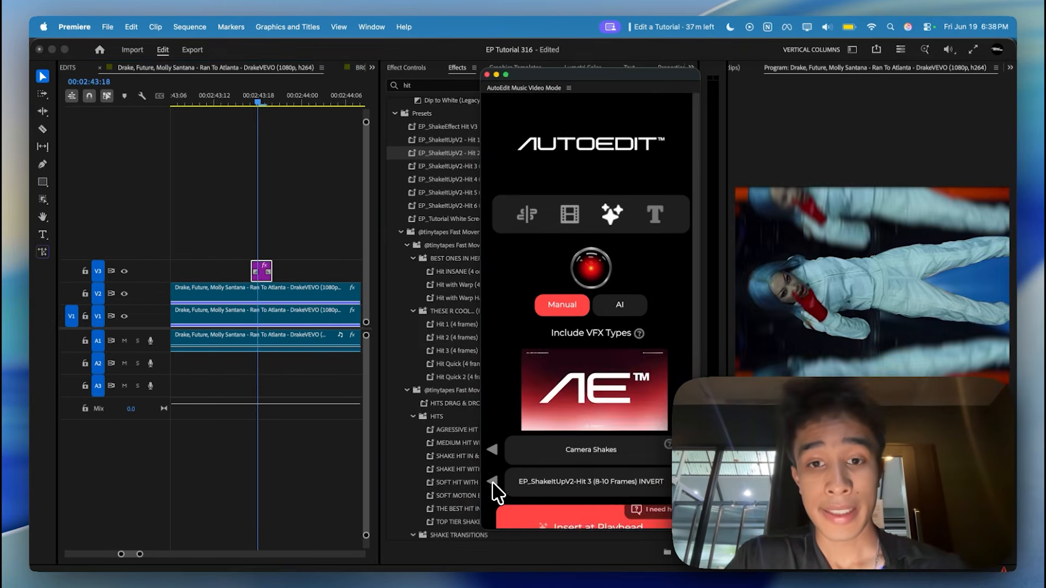
pyautogui.click(493, 482)
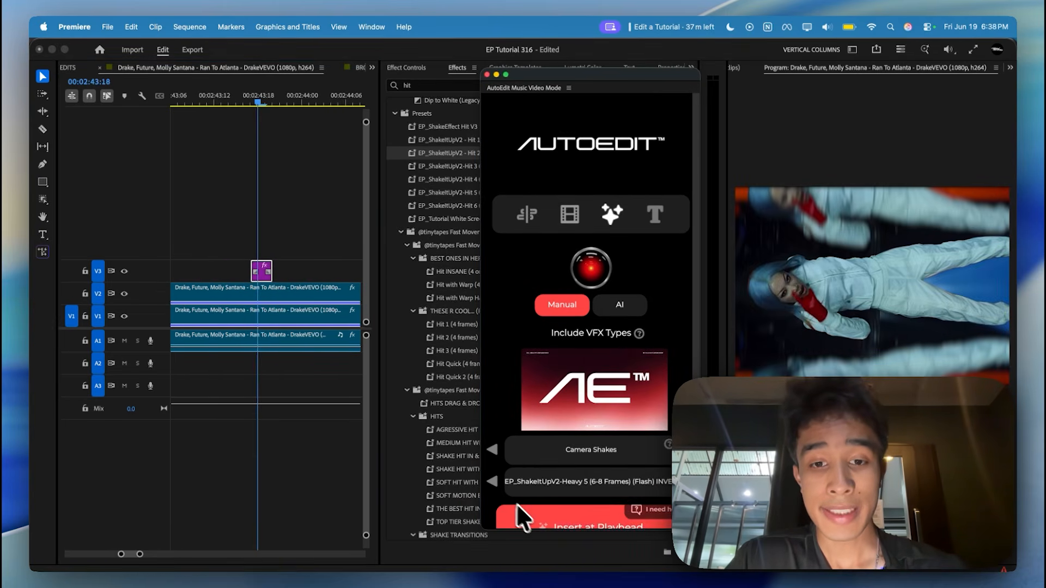
pyautogui.scroll(-2, 531, 515)
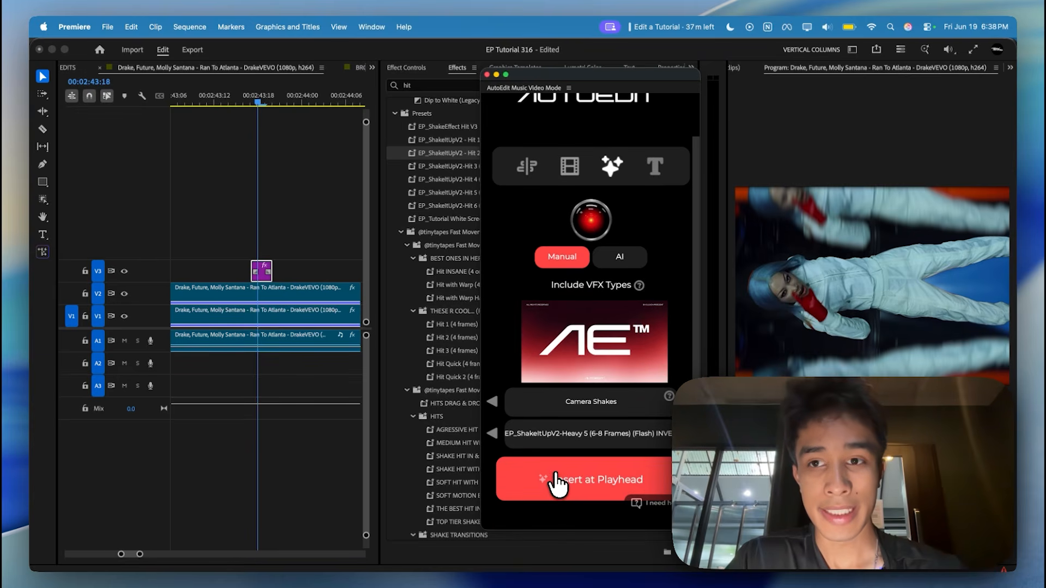
pyautogui.click(556, 483)
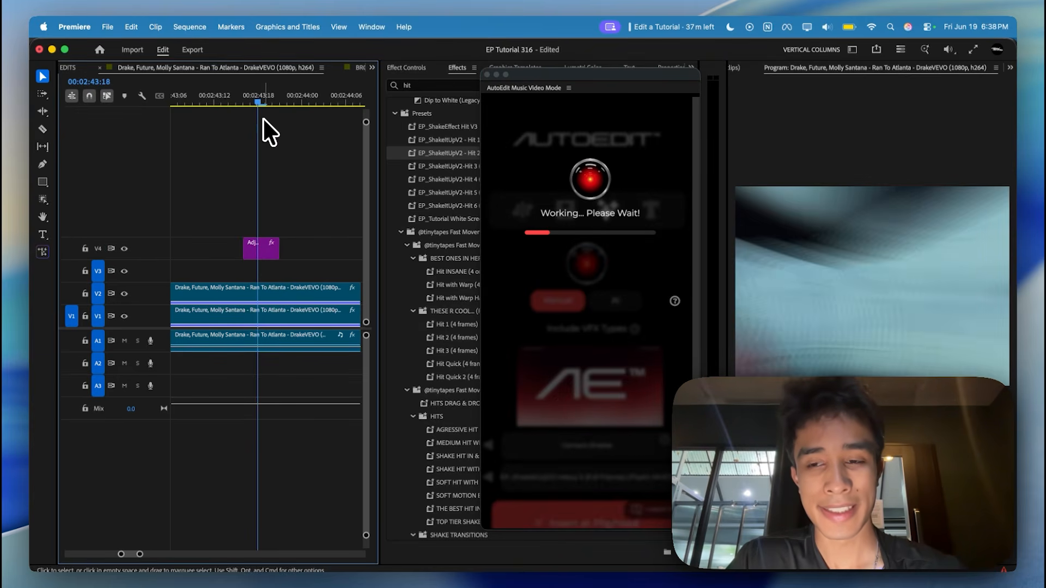
pyautogui.moveTo(257, 103); pyautogui.dragTo(234, 101)
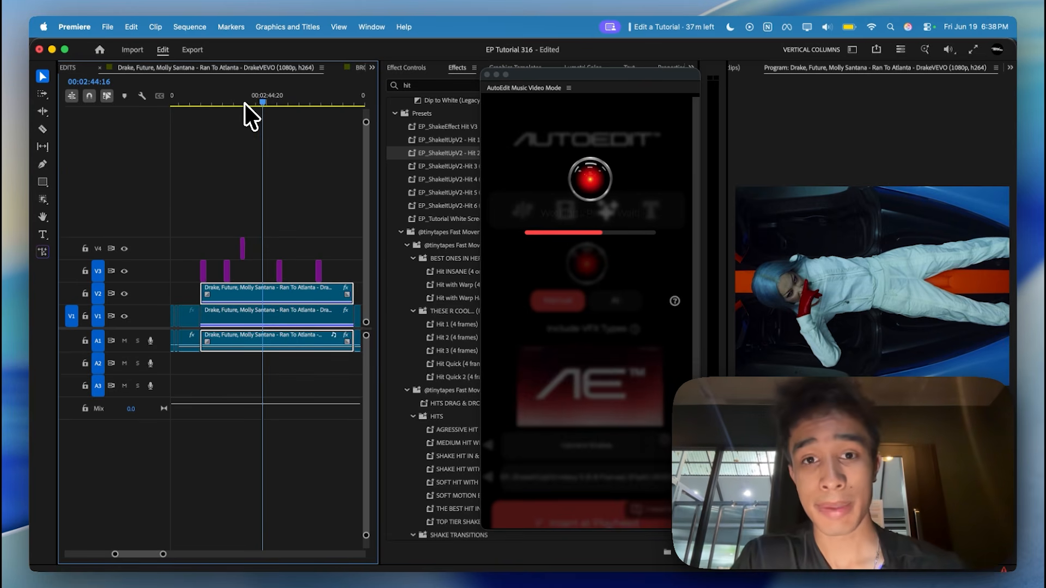
# Switch the manual VFX type from Camera Shakes past Film Burns to Energy and select the AutoEdit - Trippy Preset 7 preset.
pyautogui.click(639, 291)
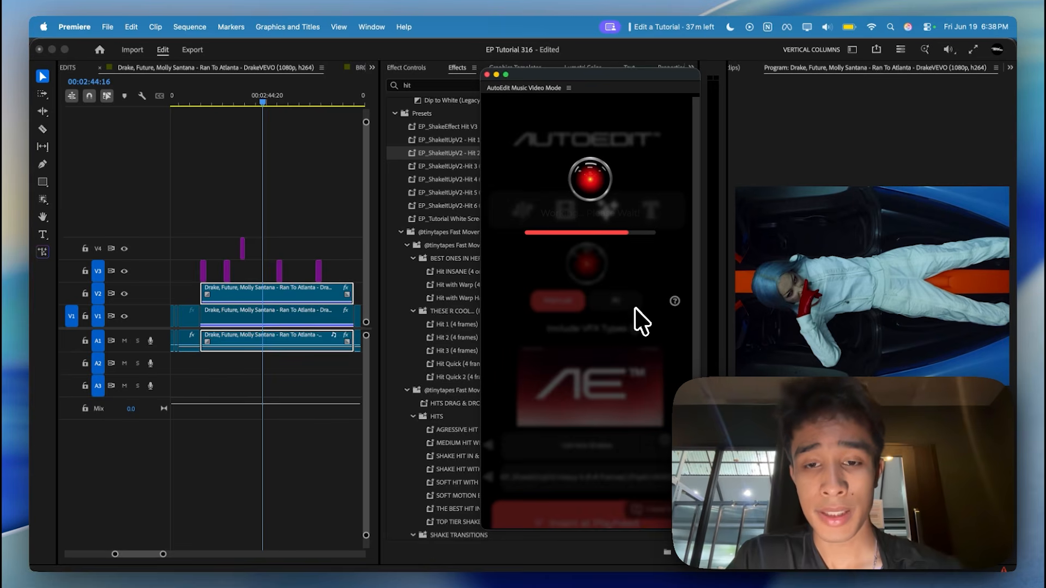
pyautogui.click(492, 450)
pyautogui.click(493, 449)
pyautogui.click(492, 450)
pyautogui.click(493, 450)
pyautogui.click(493, 450)
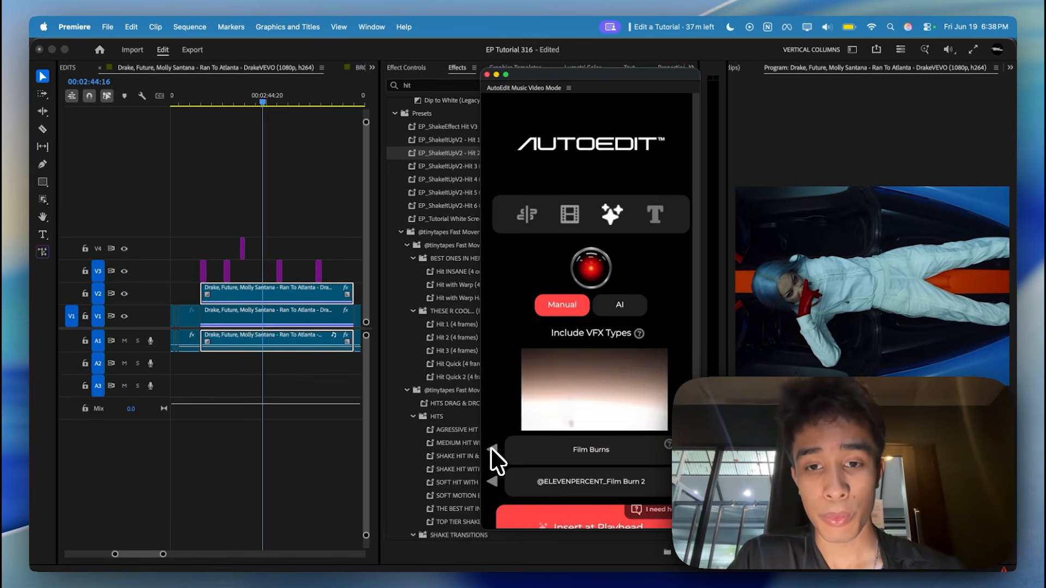
pyautogui.click(492, 450)
pyautogui.click(493, 448)
pyautogui.click(495, 481)
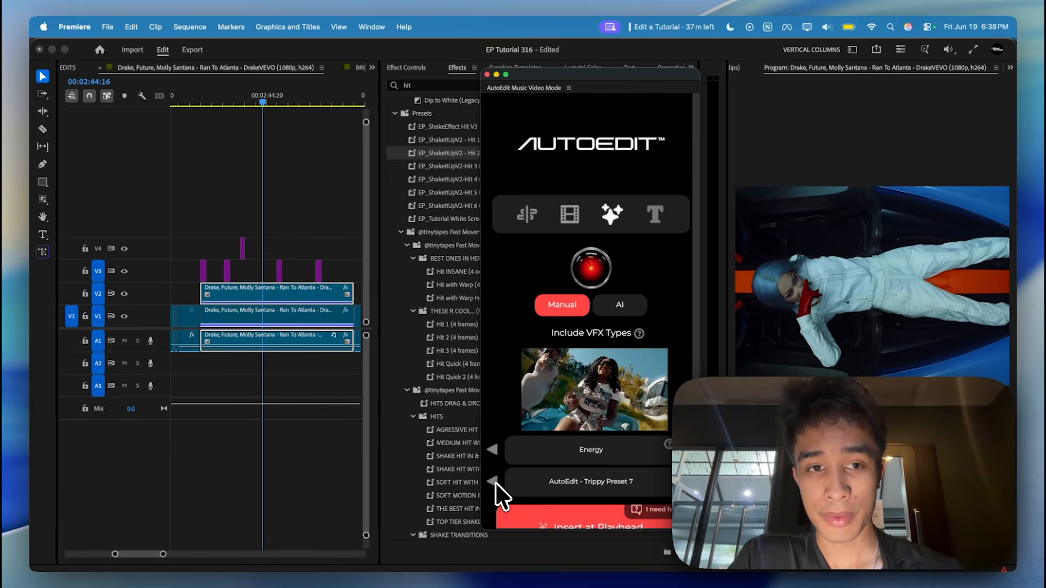
# Insert the Energy preset AutoEdit - Trippy Preset 4 at 00:02:40:08 on the thermal-look dancer clip.
pyautogui.hscroll(-3, 283, 215)
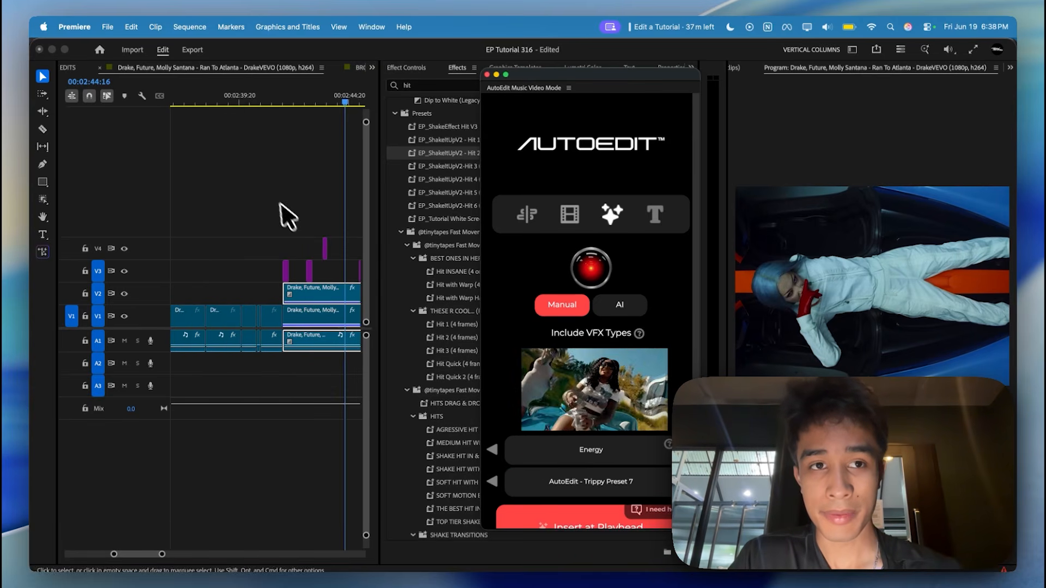
pyautogui.click(265, 99)
pyautogui.click(537, 517)
pyautogui.click(492, 481)
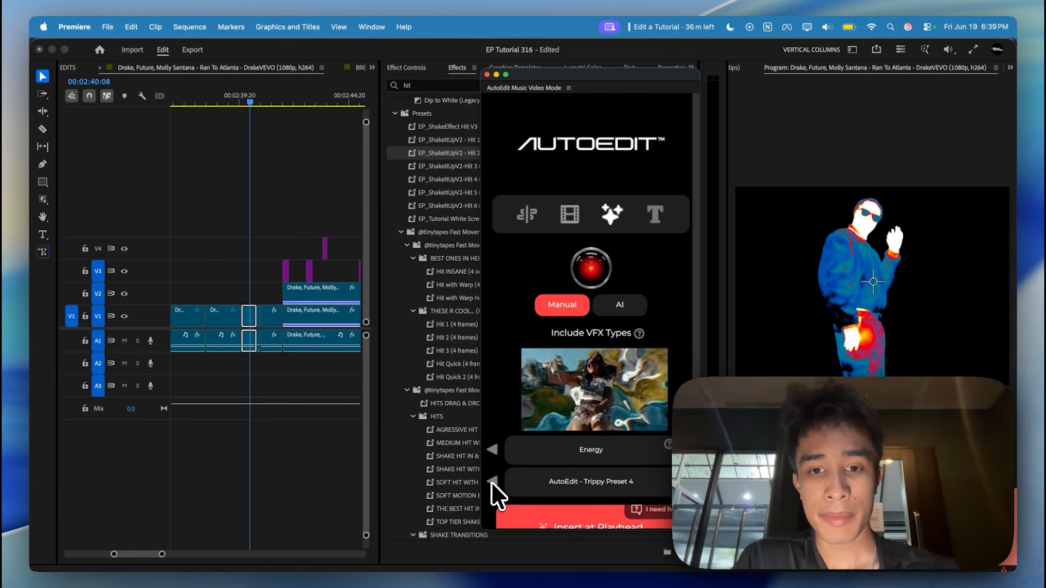
pyautogui.click(531, 527)
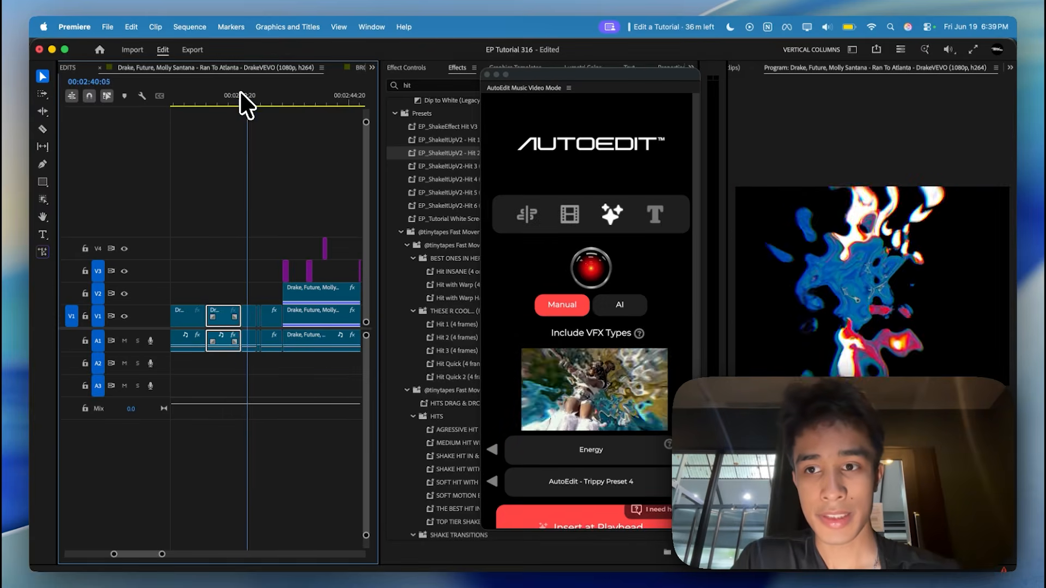
# Review the trippy effect around 00:02:40:08 and move ahead to 00:02:40:20 with a wider stretch of the sequence shown.
pyautogui.moveTo(240, 93); pyautogui.dragTo(251, 93)
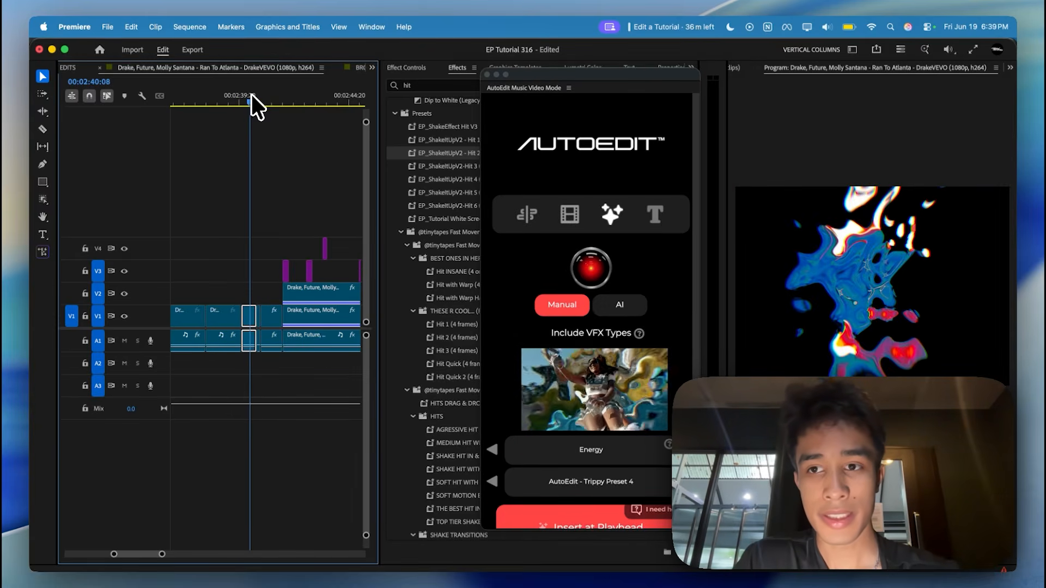
pyautogui.press('Down')
pyautogui.press('Down')
pyautogui.press('-')
pyautogui.press('-')
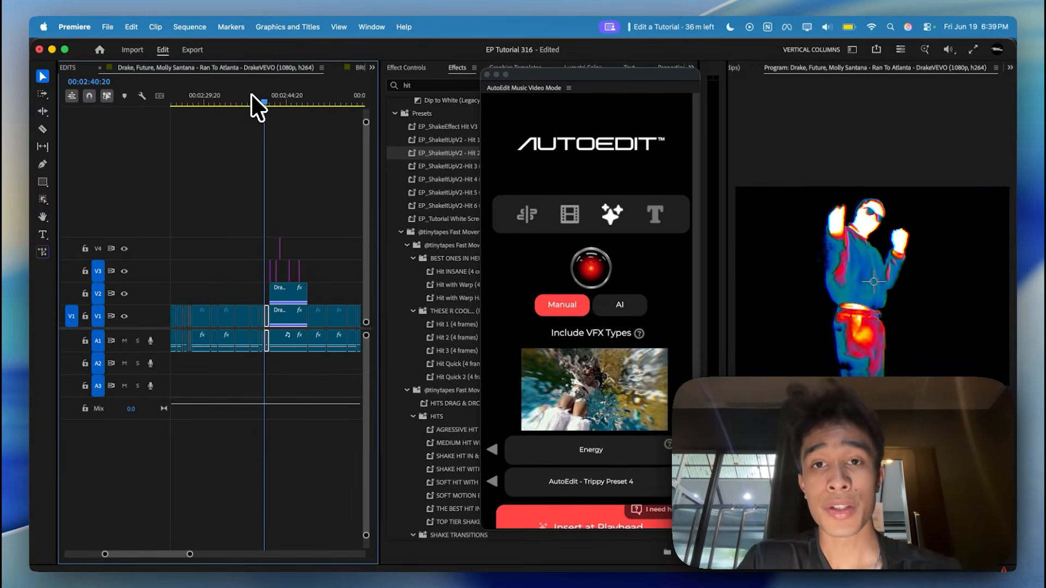